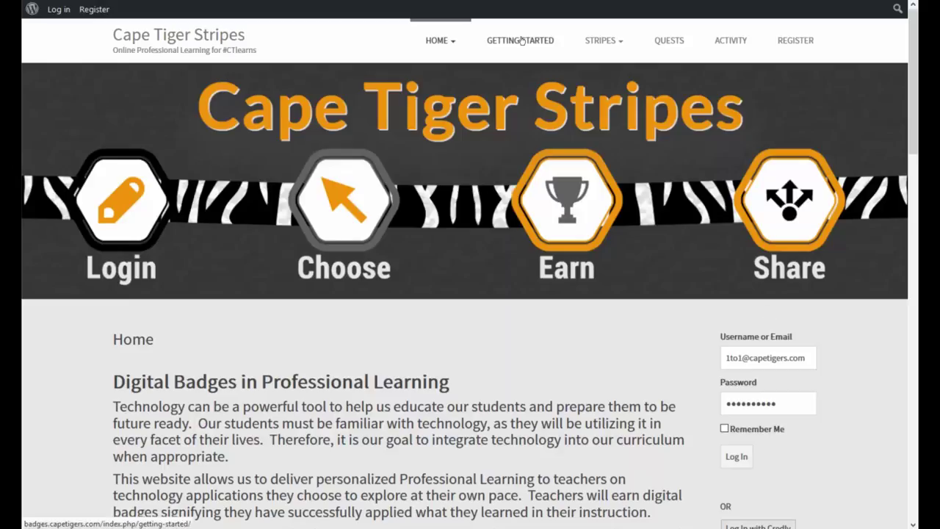
# Step: Look over the home page, open the Getting Started stripe and read its account creation instructions
pyautogui.scroll(-6, 533, 271)
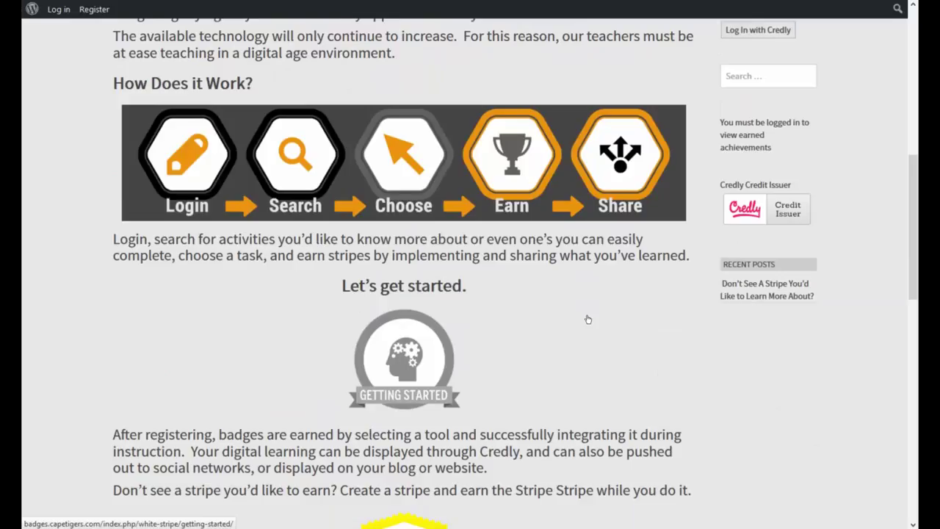
pyautogui.scroll(7, 584, 316)
pyautogui.scroll(1, 574, 174)
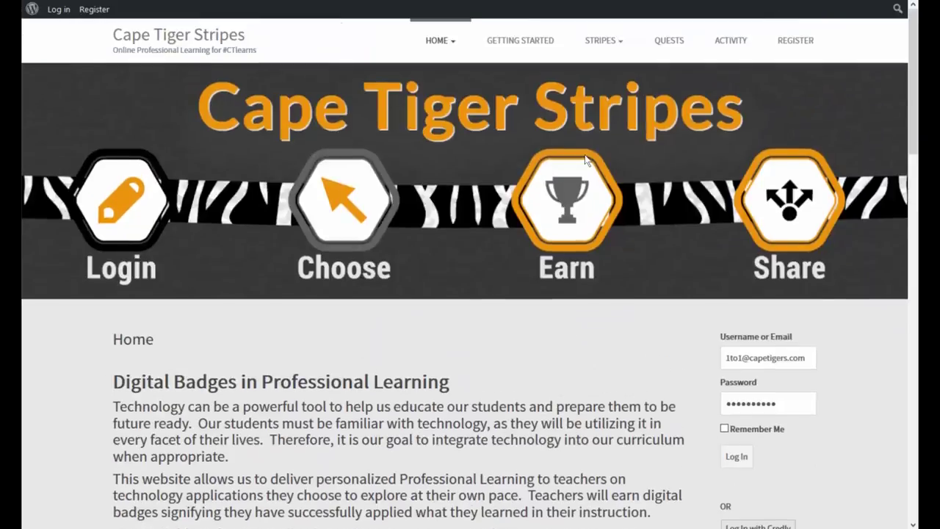
pyautogui.click(524, 41)
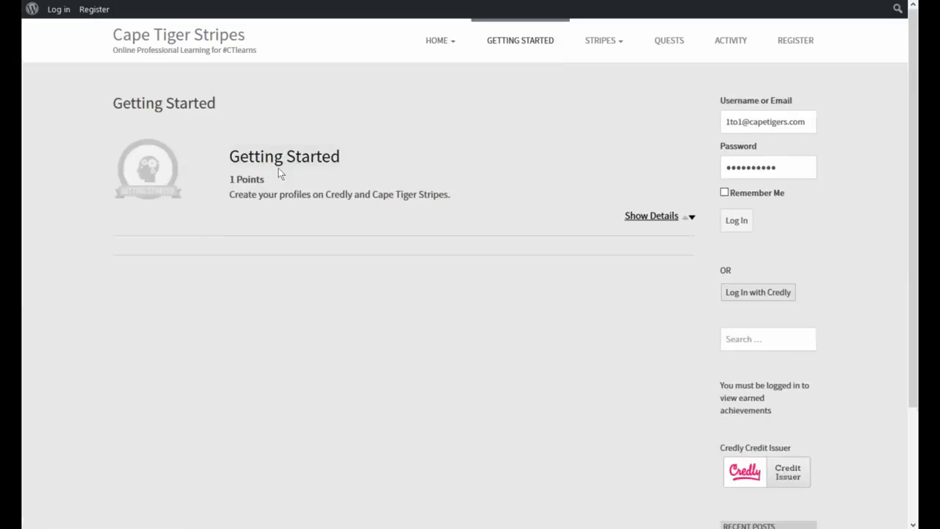
pyautogui.click(282, 160)
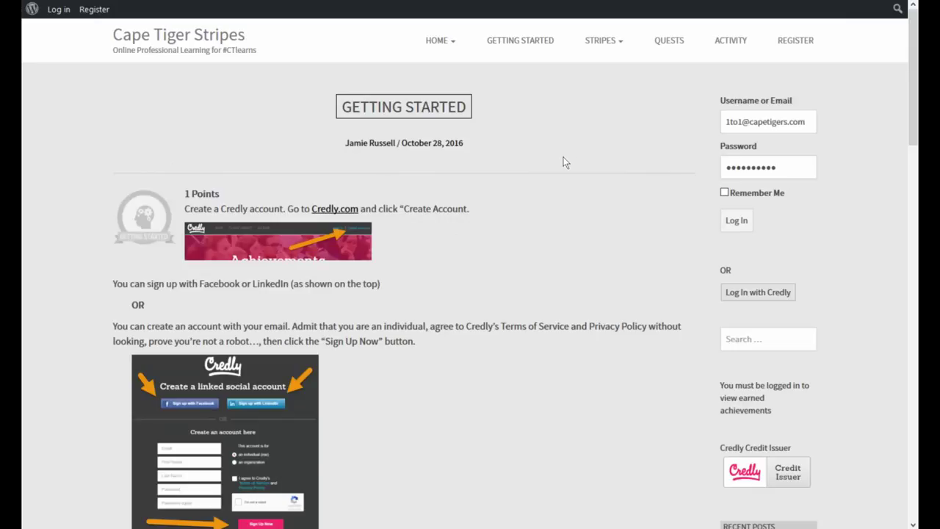
pyautogui.scroll(-15, 563, 161)
# Step: Open Credly.com from the instructions, sign up through Facebook and dismiss the offer to remember the login
pyautogui.click(353, 209)
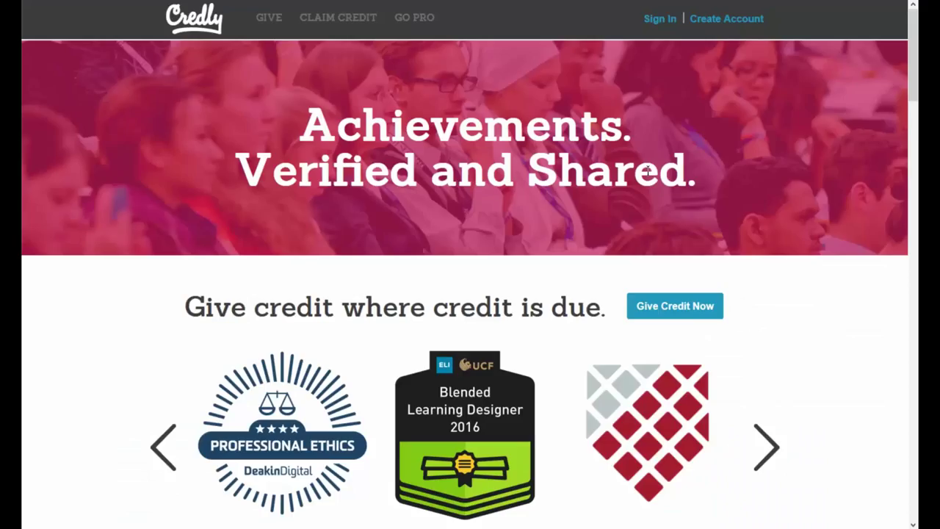
pyautogui.click(657, 24)
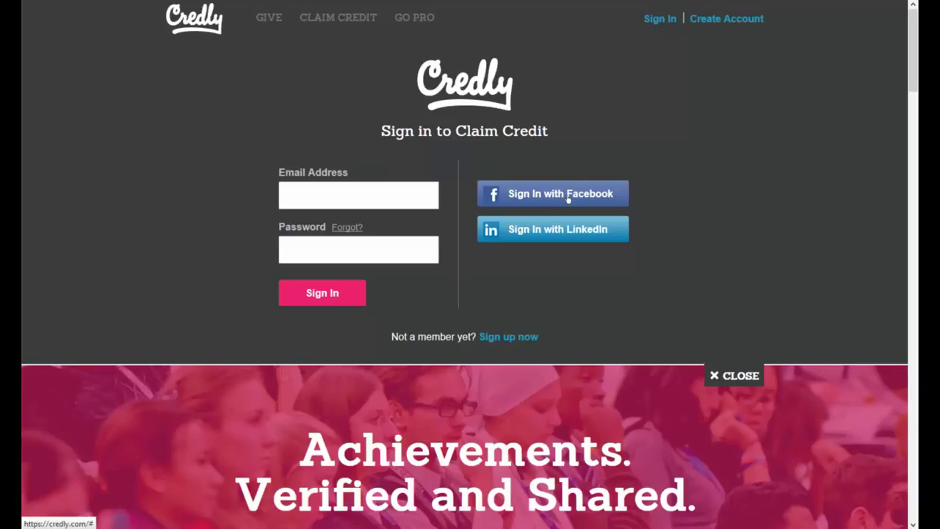
pyautogui.click(520, 337)
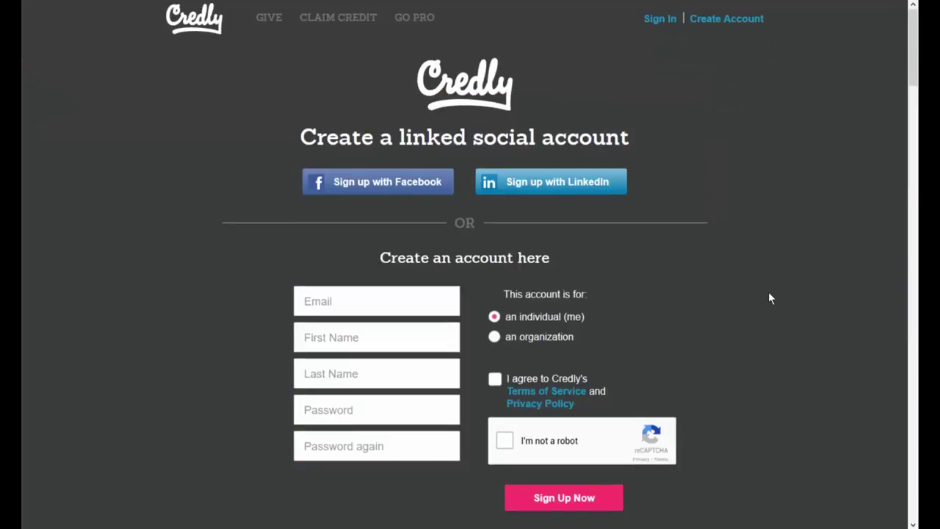
pyautogui.scroll(-2, 779, 252)
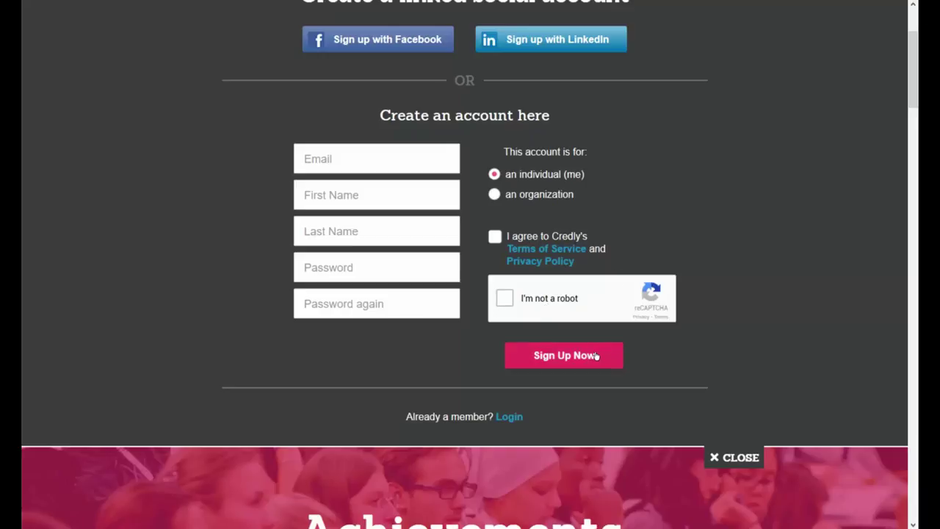
pyautogui.scroll(2, 388, 151)
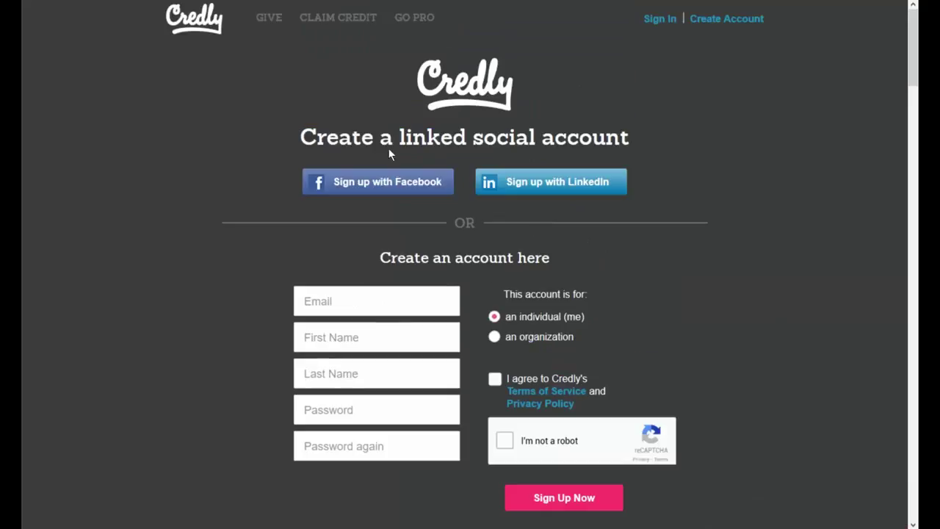
pyautogui.click(402, 186)
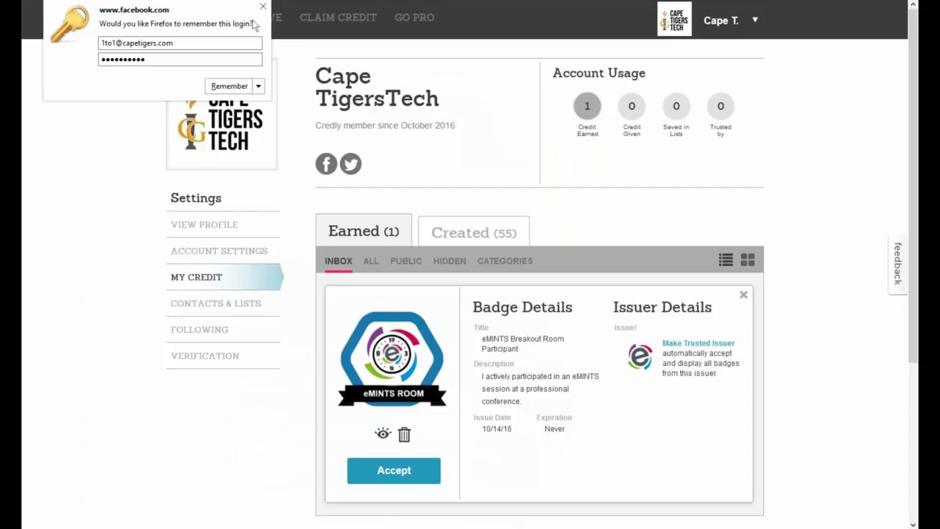
pyautogui.click(262, 6)
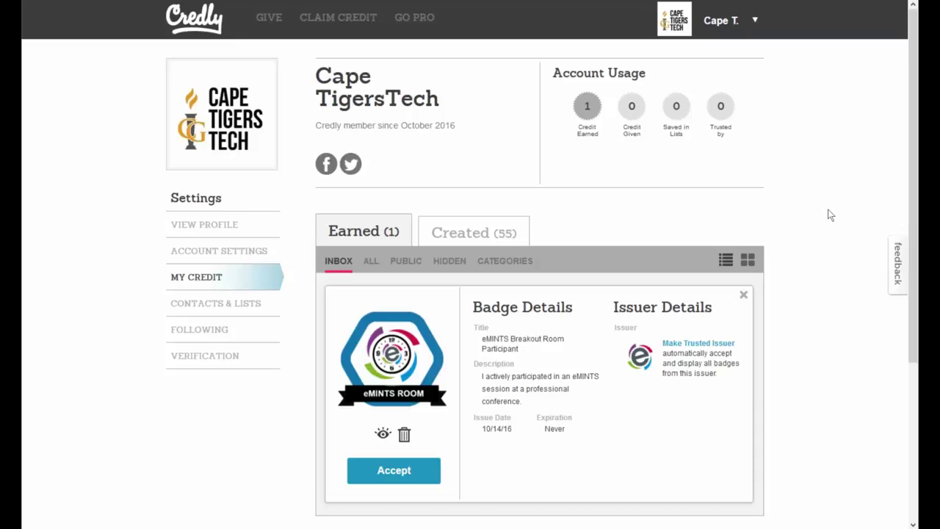
pyautogui.moveTo(239, 70)
pyautogui.click(265, 73)
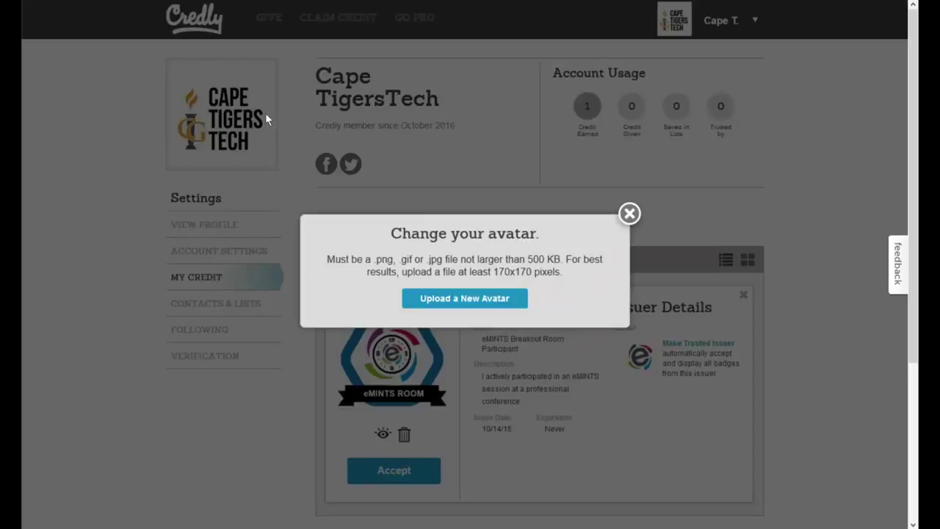
pyautogui.click(490, 301)
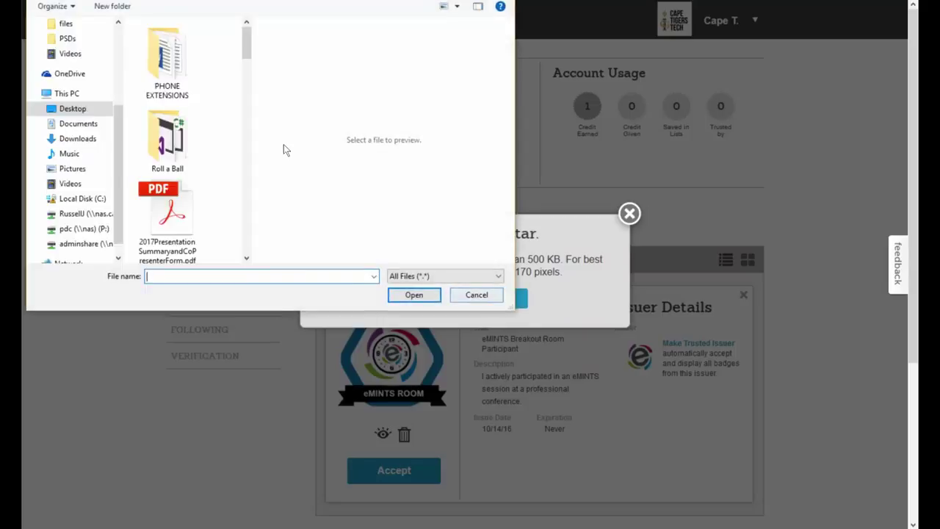
pyautogui.scroll(-10, 215, 119)
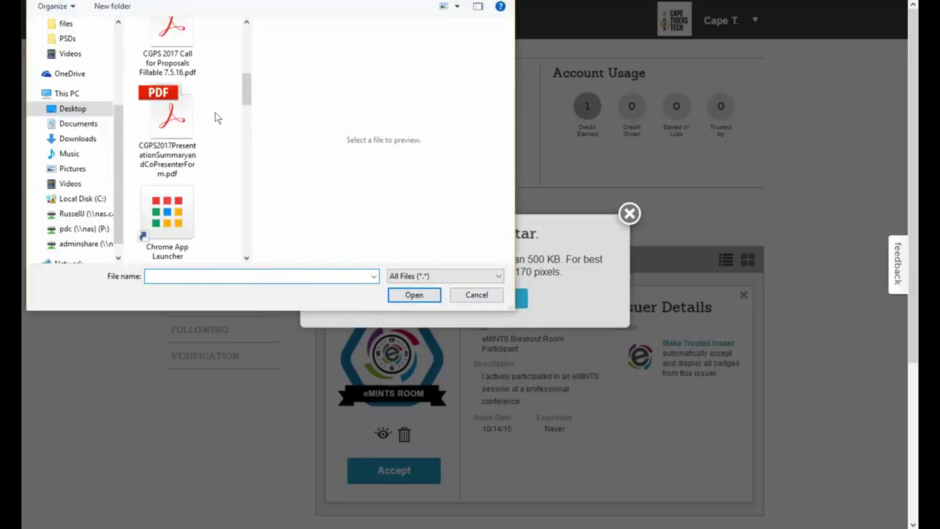
pyautogui.scroll(-5, 215, 125)
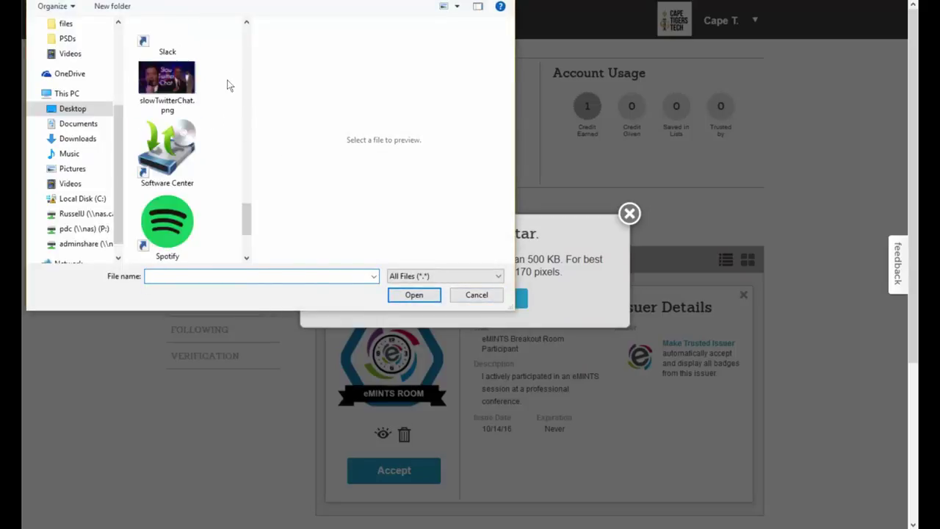
pyautogui.click(476, 295)
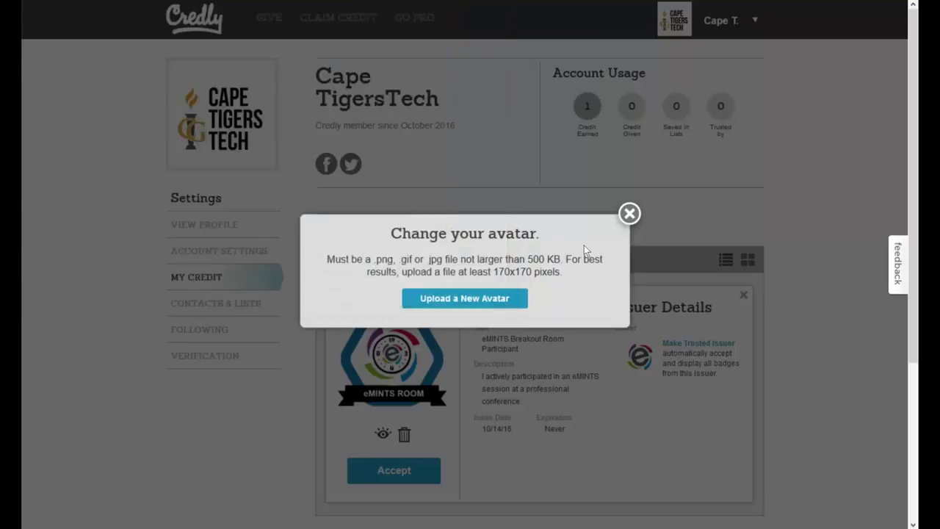
pyautogui.click(630, 214)
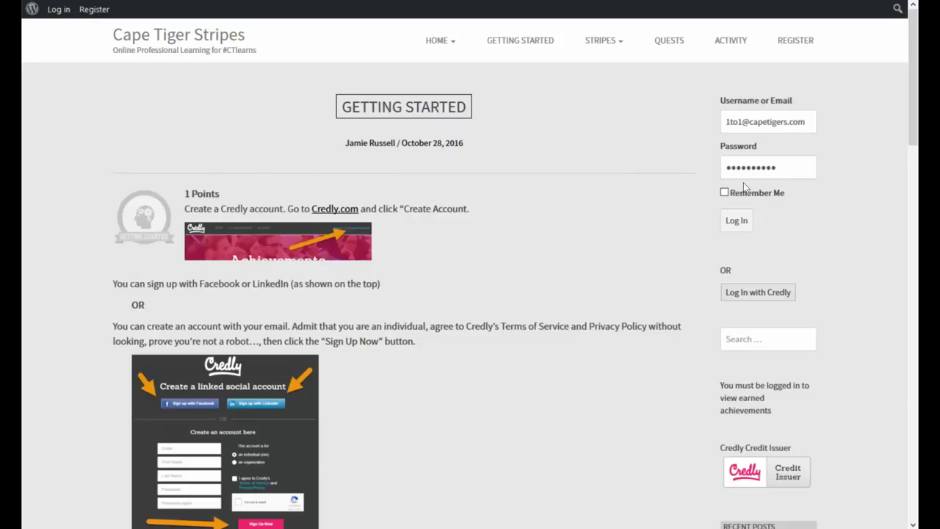
# Step: Log in to Cape Tiger Stripes with the Credly account, using the filled-in credentials
pyautogui.click(763, 292)
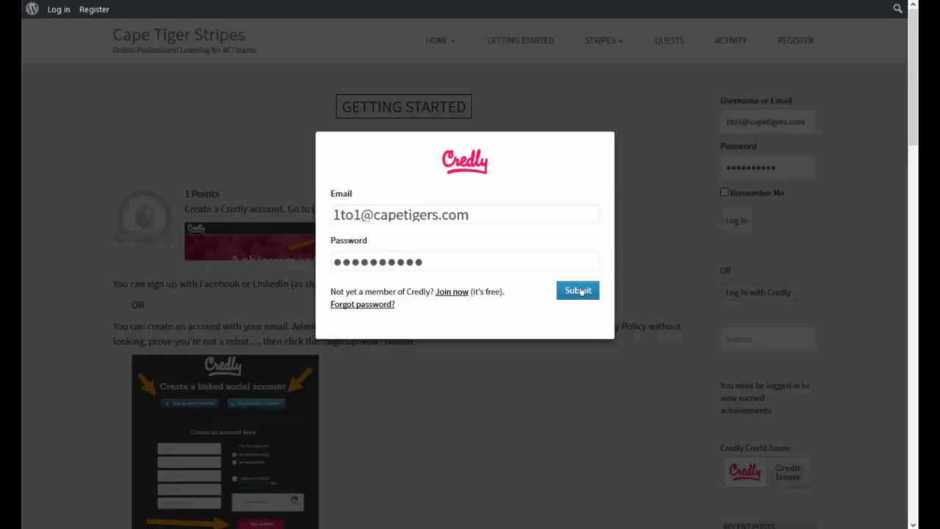
pyautogui.click(580, 291)
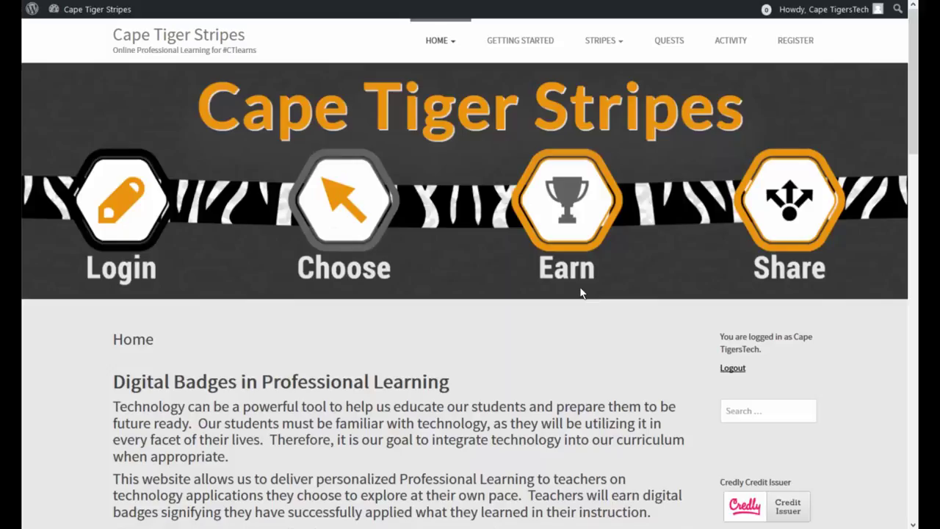
# Step: View the account settings on Credly, return to Cape Tiger Stripes and look through its home page
pyautogui.click(384, 10)
pyautogui.moveTo(741, 24)
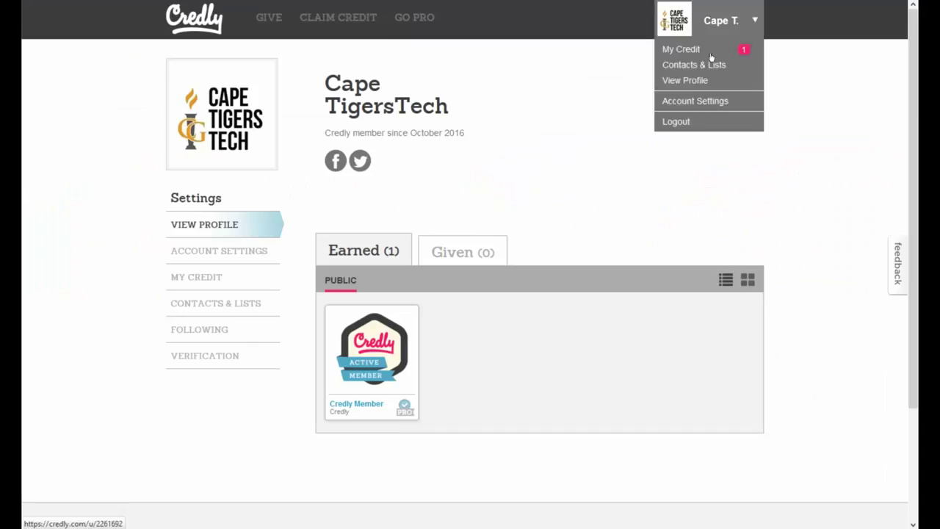
pyautogui.click(708, 109)
pyautogui.scroll(-2, 684, 123)
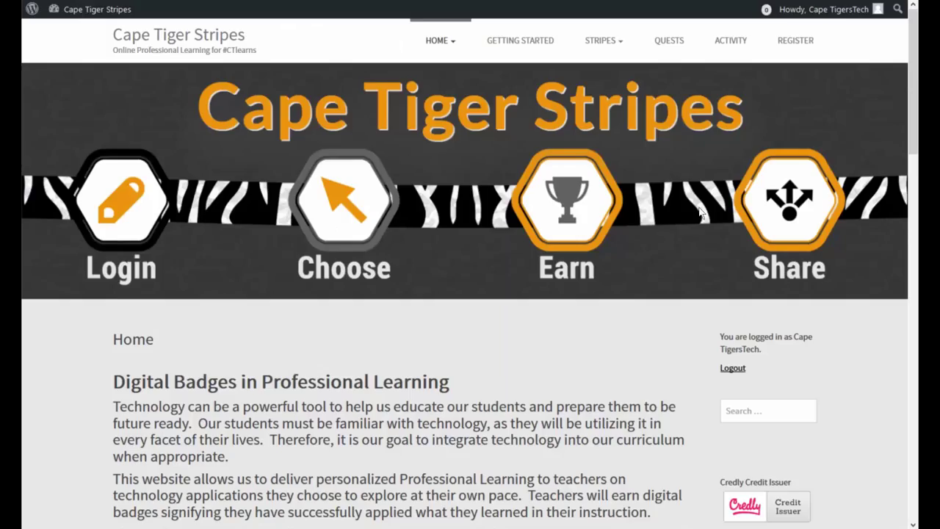
pyautogui.scroll(-3, 683, 213)
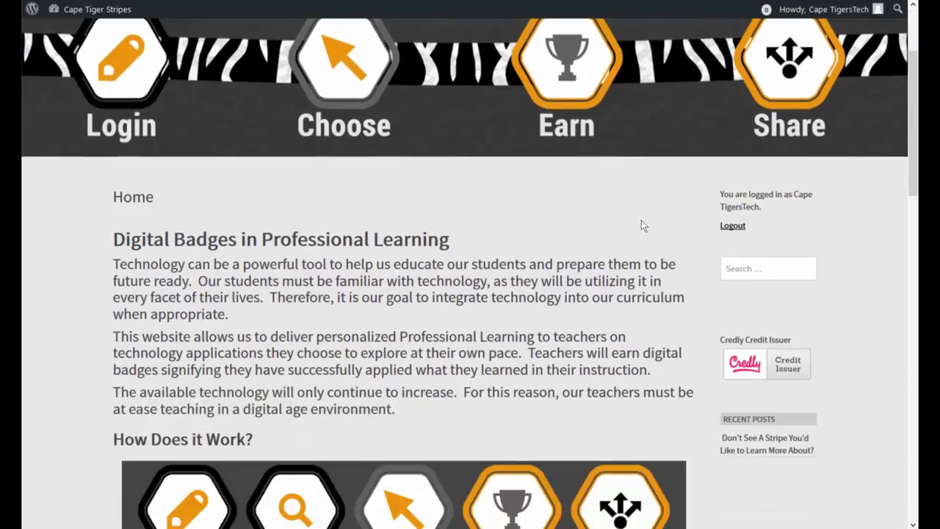
pyautogui.scroll(3, 637, 228)
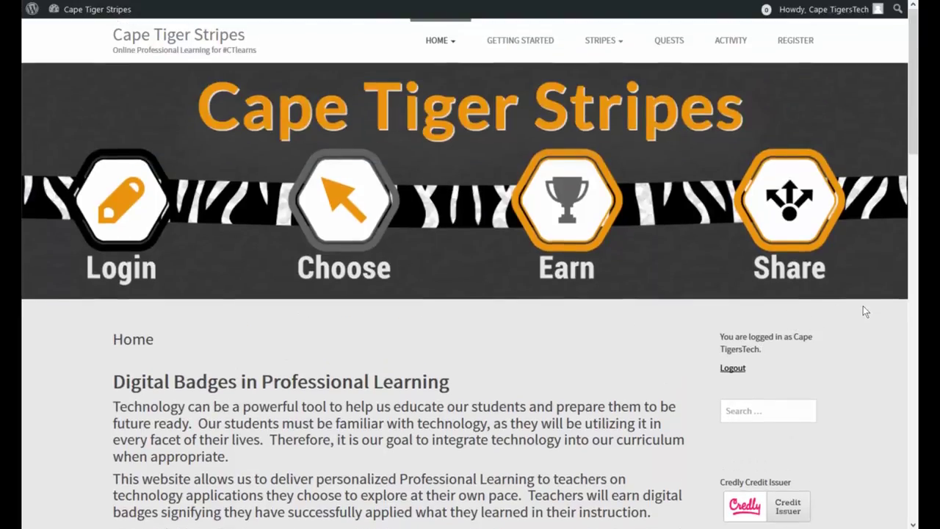
pyautogui.scroll(-3, 862, 311)
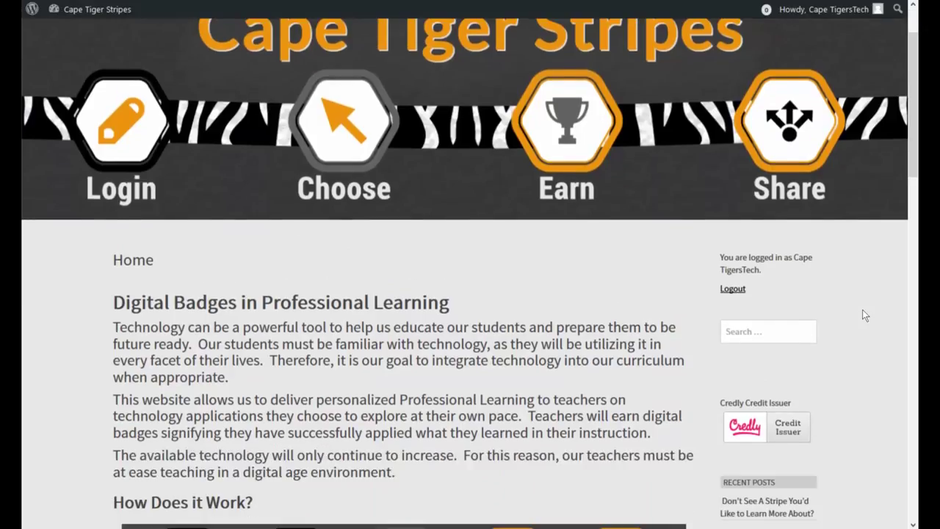
pyautogui.scroll(-8, 864, 315)
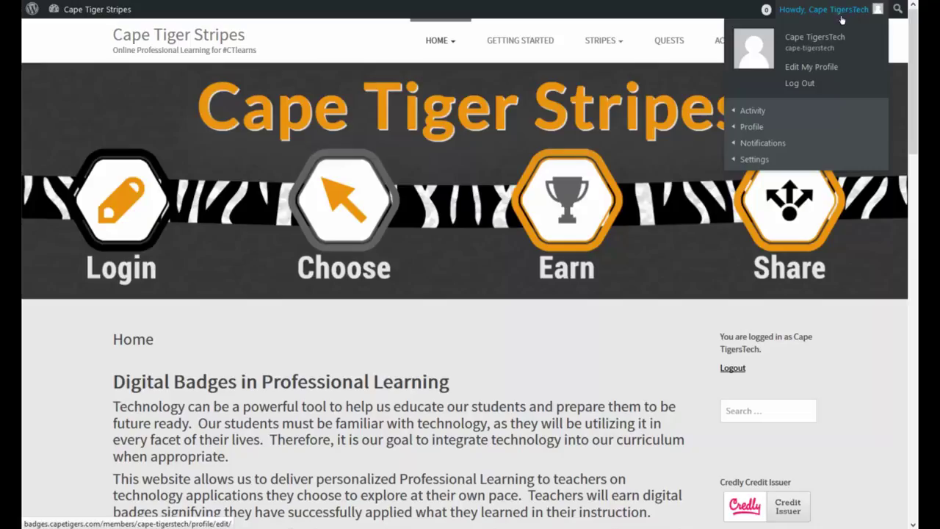
# Step: Log out of Cape Tiger Stripes and log back in with the Credly account
pyautogui.click(801, 84)
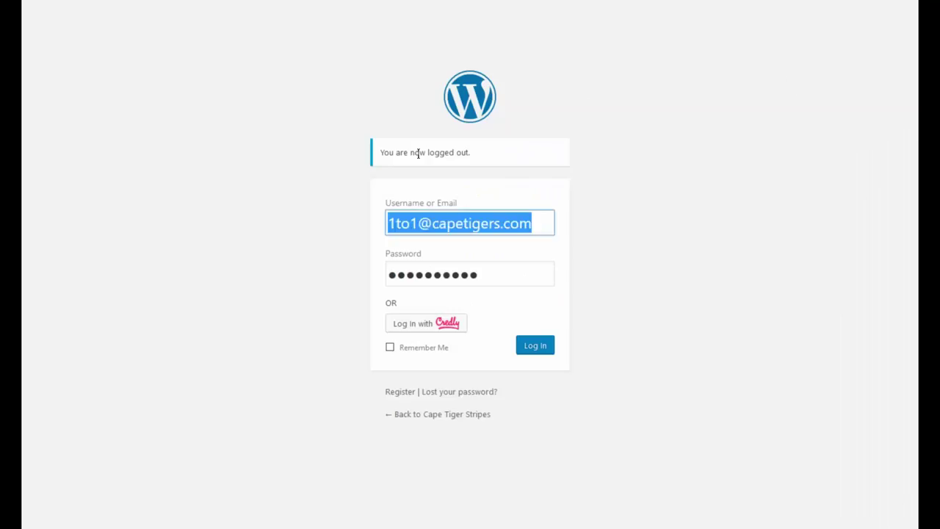
pyautogui.click(429, 323)
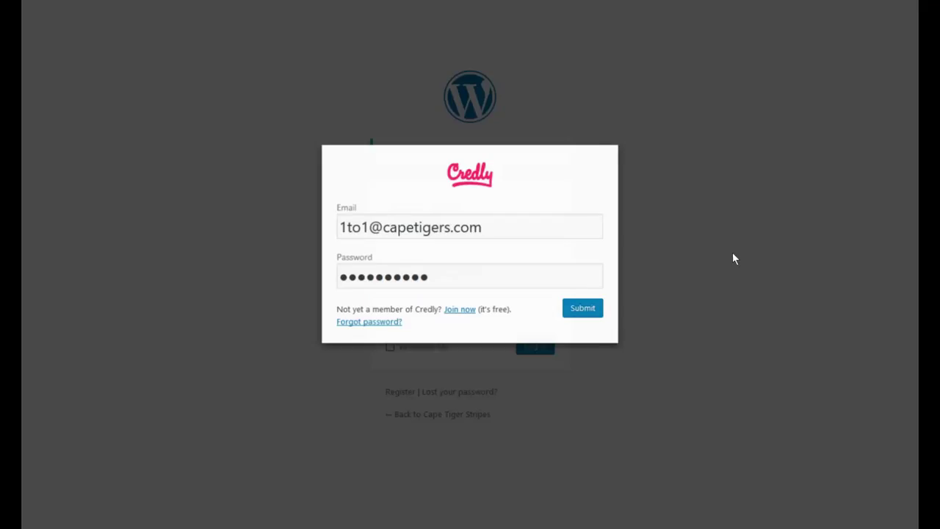
pyautogui.click(573, 313)
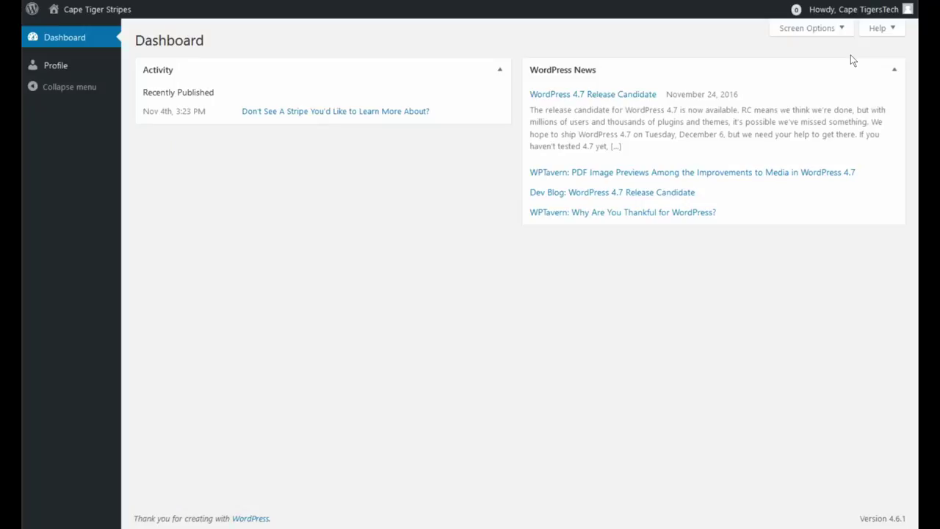
# Step: Open the extended profile for editing and upload the cartoon face image from the Desktop as the profile photo
pyautogui.click(84, 68)
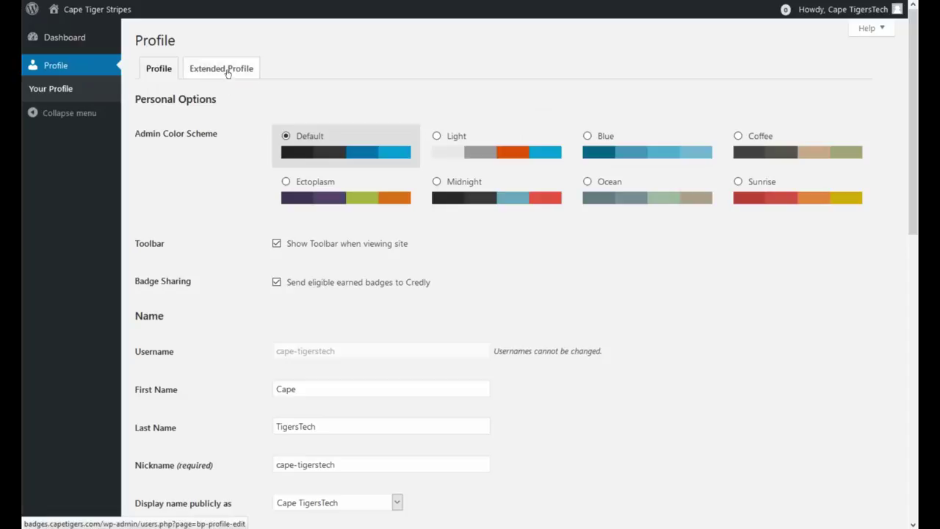
pyautogui.click(228, 73)
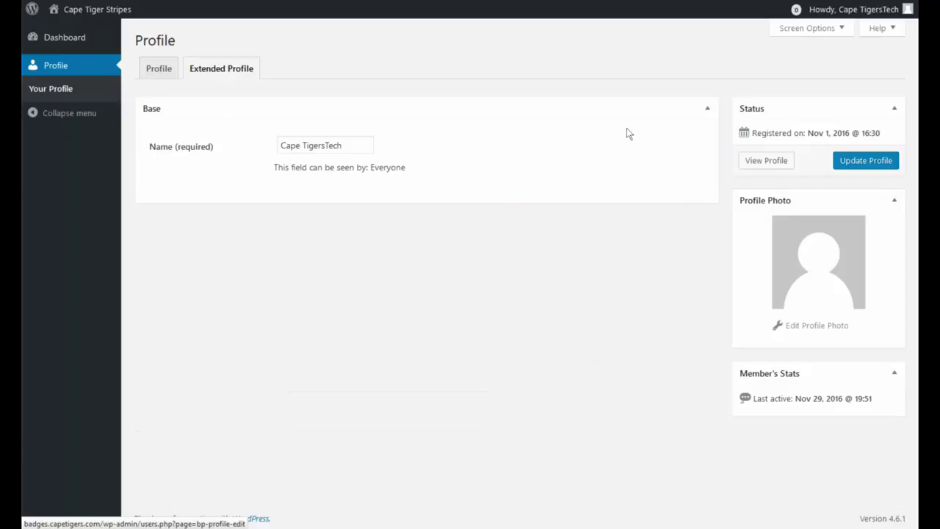
pyautogui.click(829, 327)
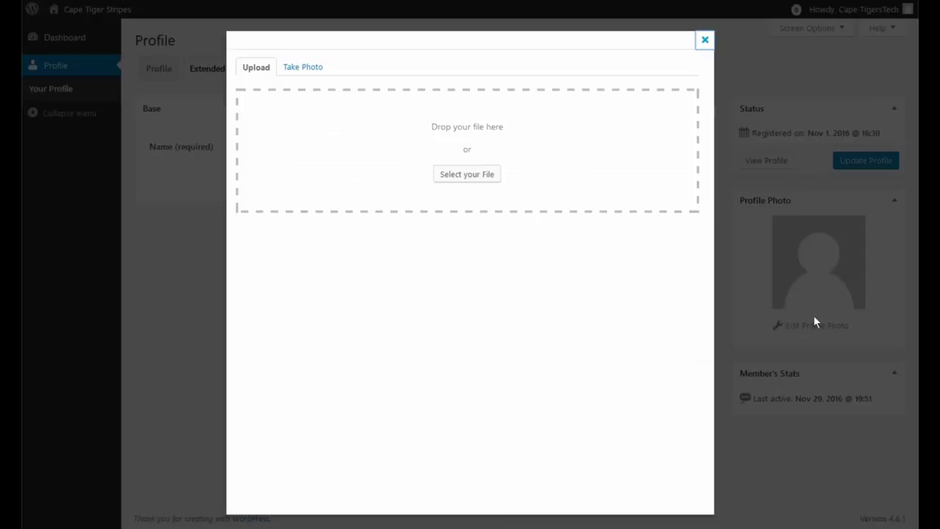
pyautogui.click(467, 175)
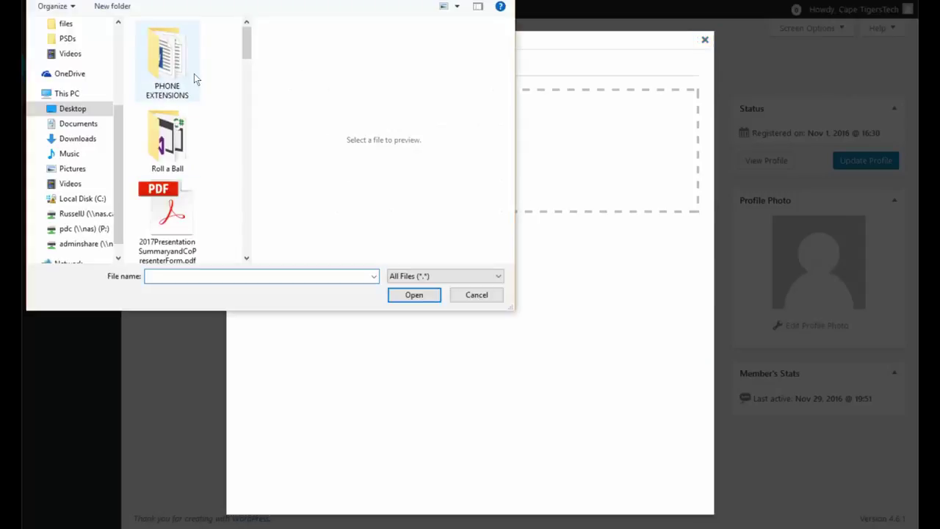
pyautogui.moveTo(246, 29); pyautogui.dragTo(236, 262)
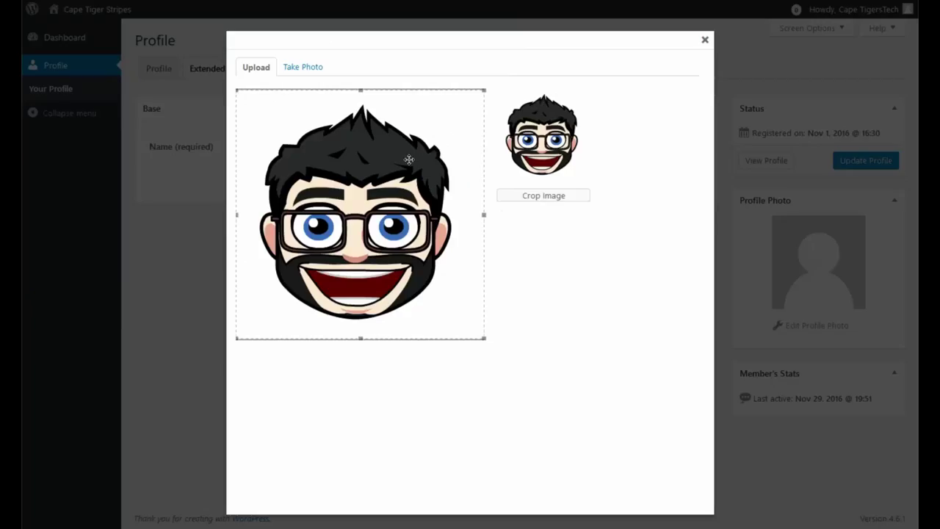
# Step: Try the camera as the profile photo source, sharing the Microsoft LifeCam Front device, and return to uploading a file
pyautogui.click(301, 67)
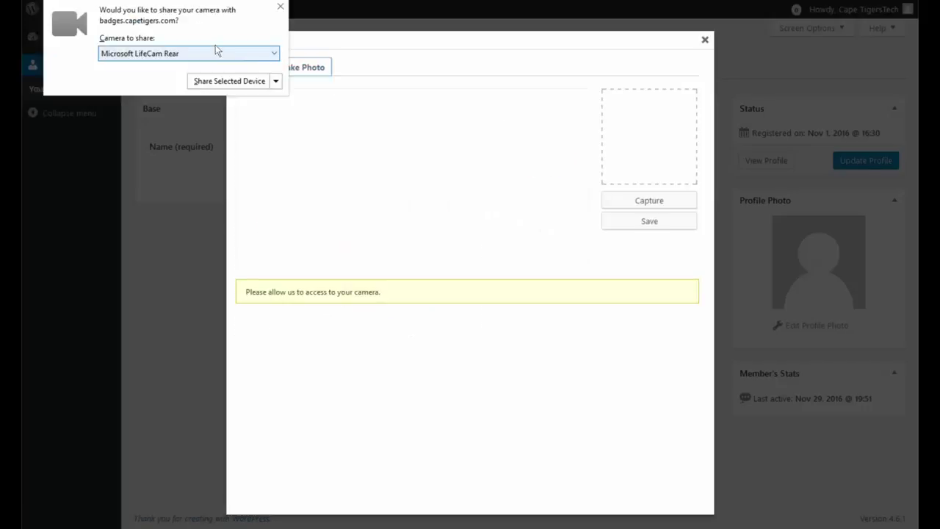
pyautogui.click(225, 59)
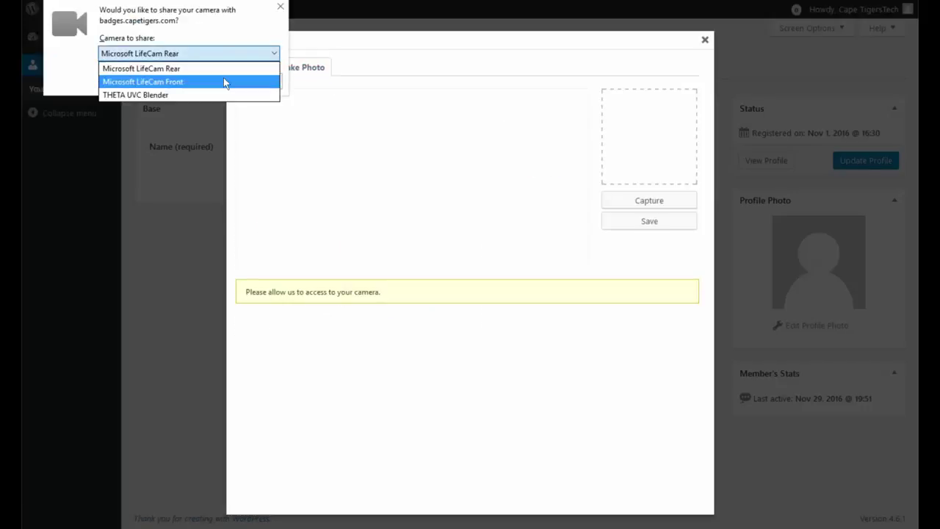
pyautogui.click(224, 78)
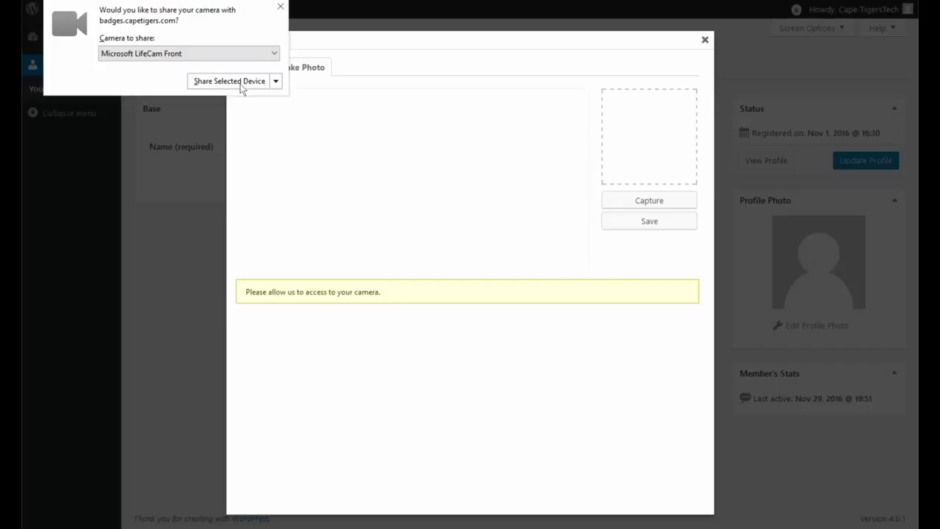
pyautogui.click(240, 84)
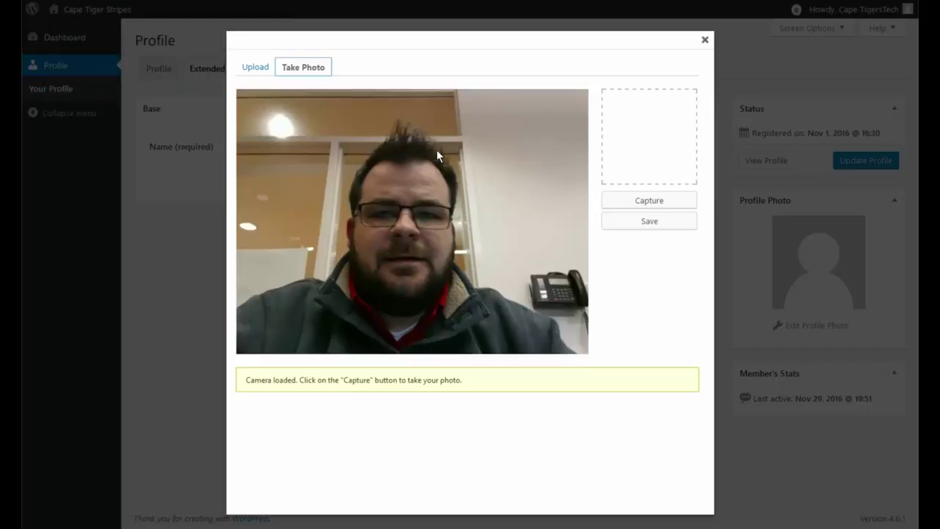
pyautogui.click(255, 68)
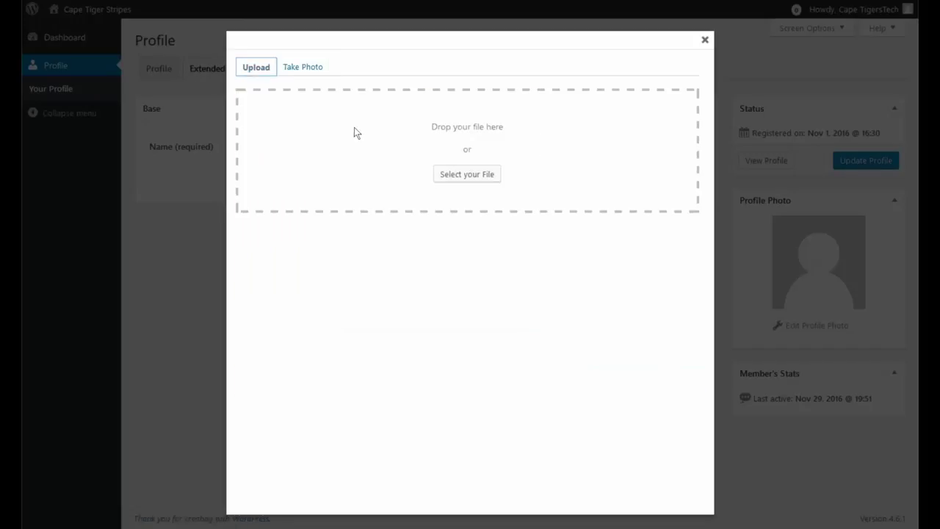
# Step: Upload MEbitmoji2.png from the Pictures folder as the profile photo
pyautogui.click(467, 174)
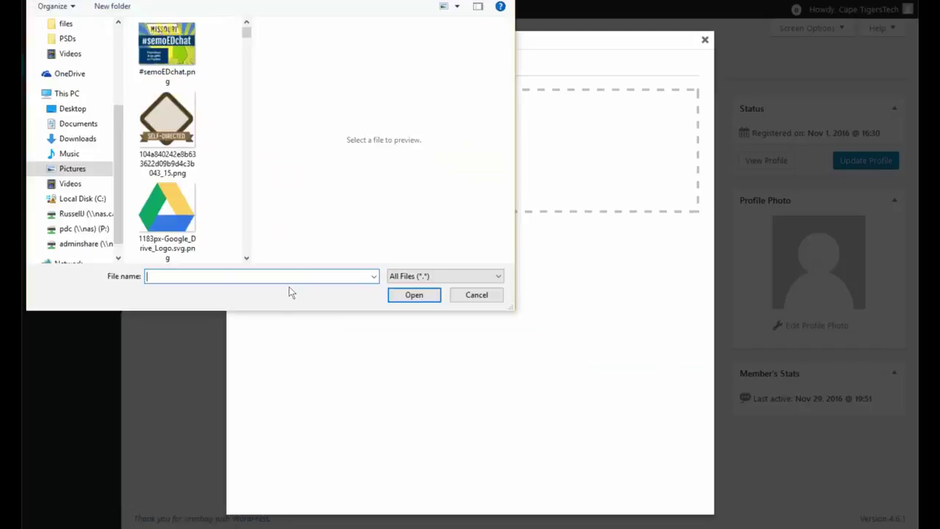
pyautogui.write('me')
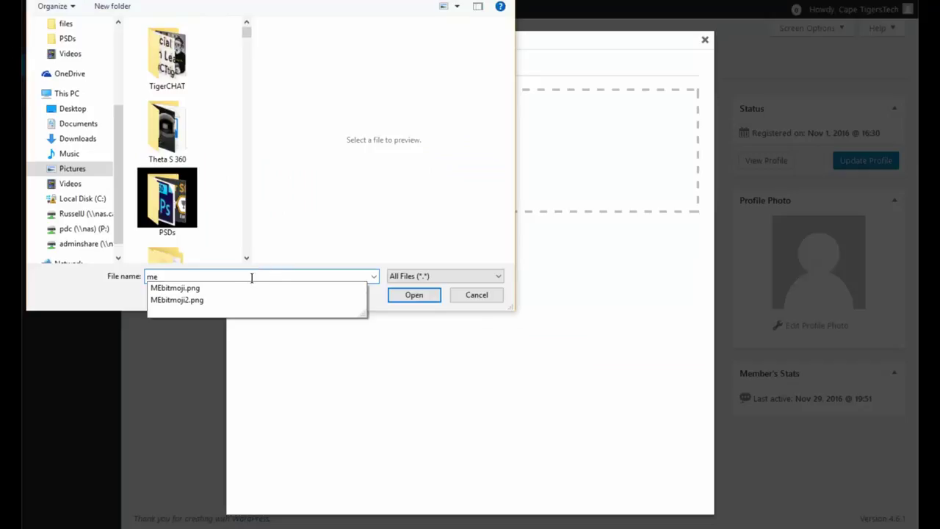
pyautogui.click(240, 301)
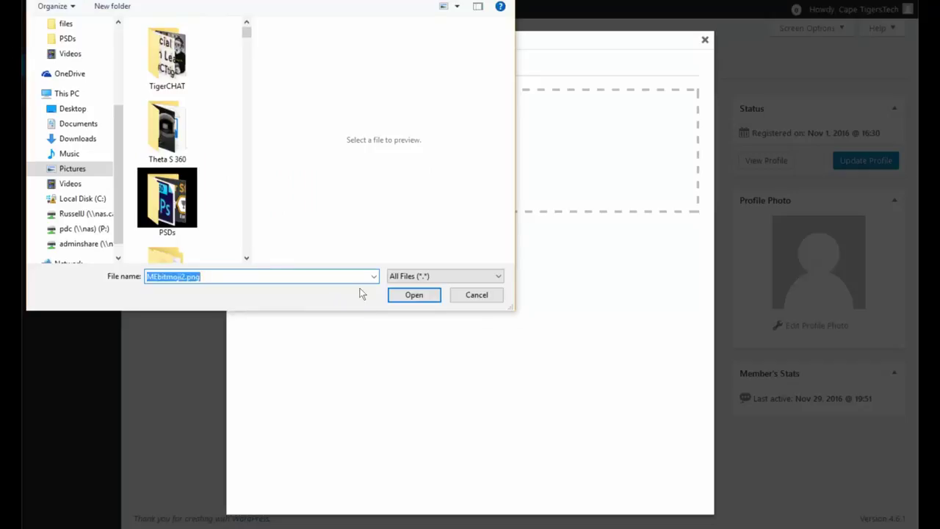
pyautogui.click(406, 295)
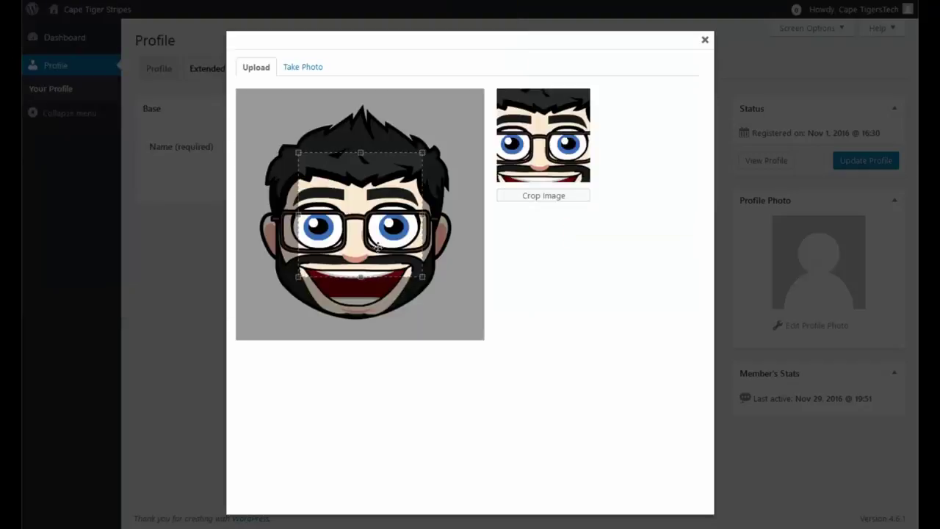
# Step: Expand the crop area to cover the whole face image, apply the crop and save the updated profile
pyautogui.moveTo(298, 153); pyautogui.dragTo(216, 88)
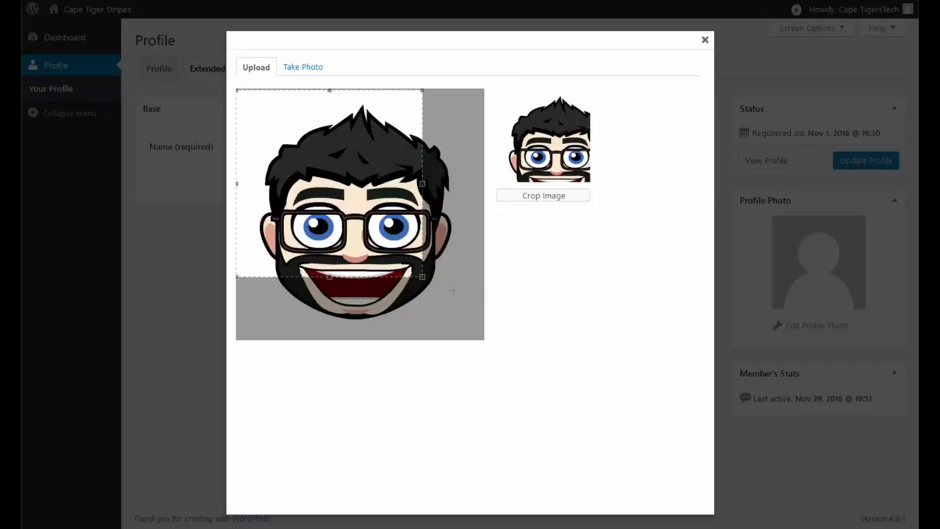
pyautogui.moveTo(446, 302); pyautogui.dragTo(512, 359)
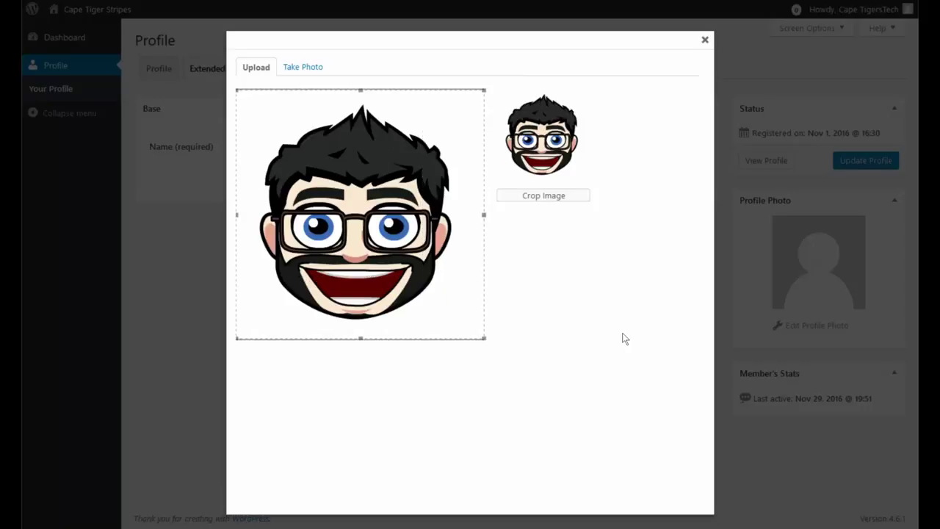
pyautogui.click(553, 195)
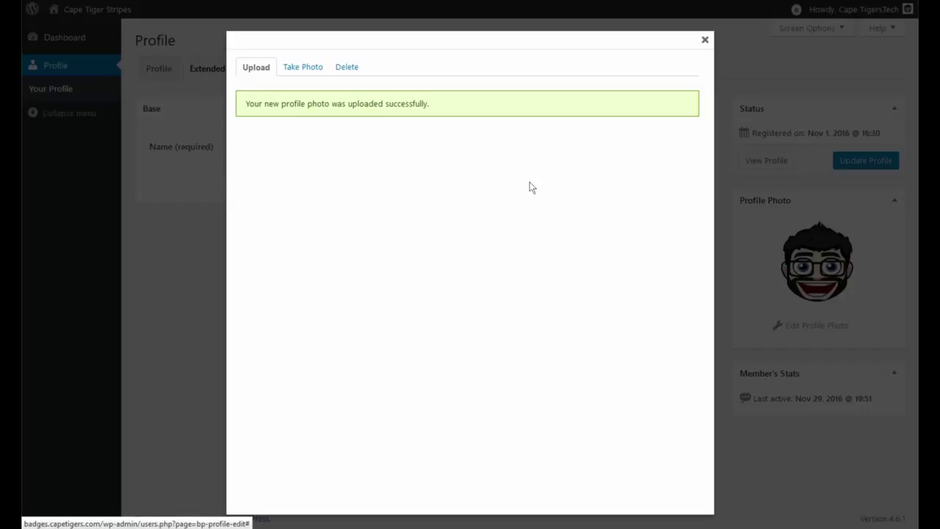
pyautogui.click(705, 41)
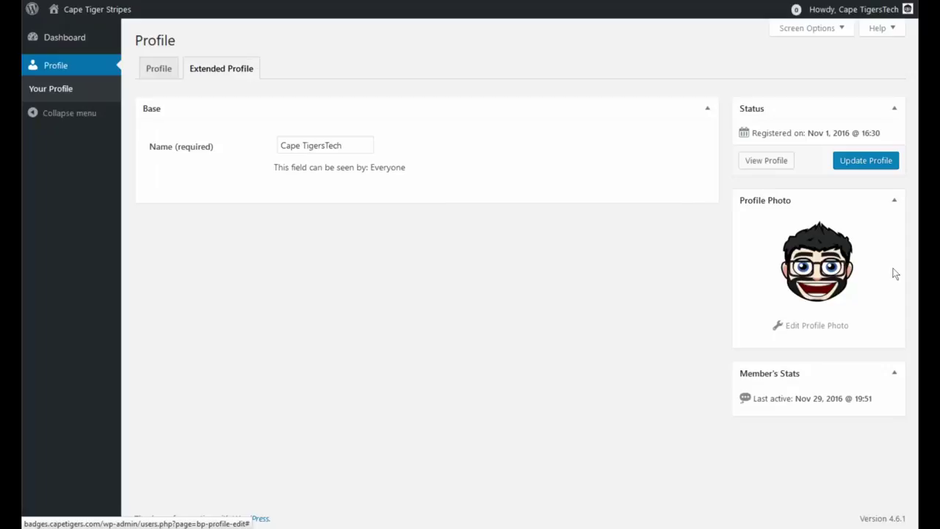
pyautogui.click(877, 160)
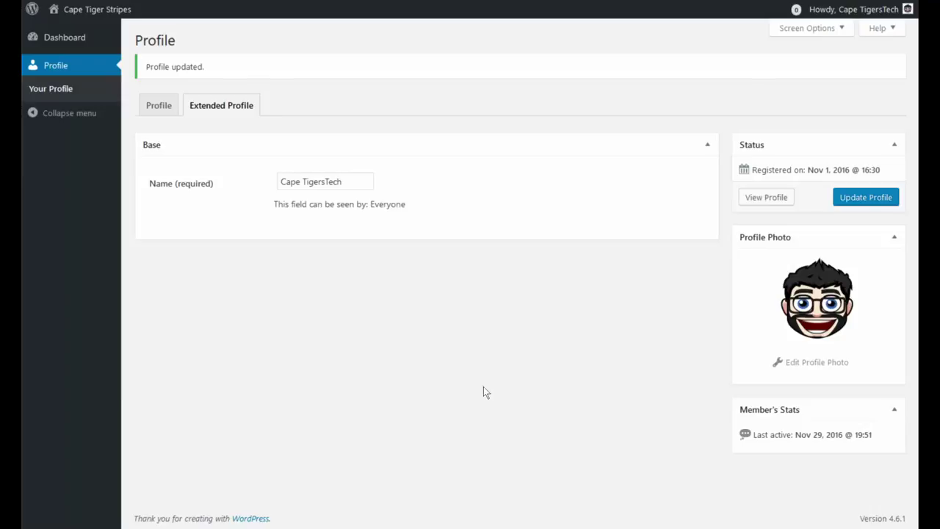
# Step: Return to the Cape Tiger Stripes home page and look through its introduction and sidebar
pyautogui.moveTo(862, 9)
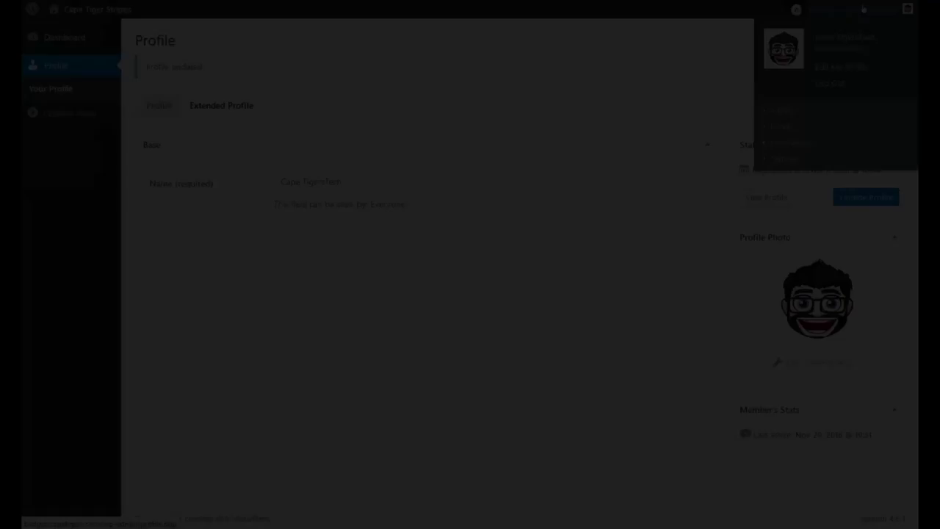
pyautogui.moveTo(80, 9)
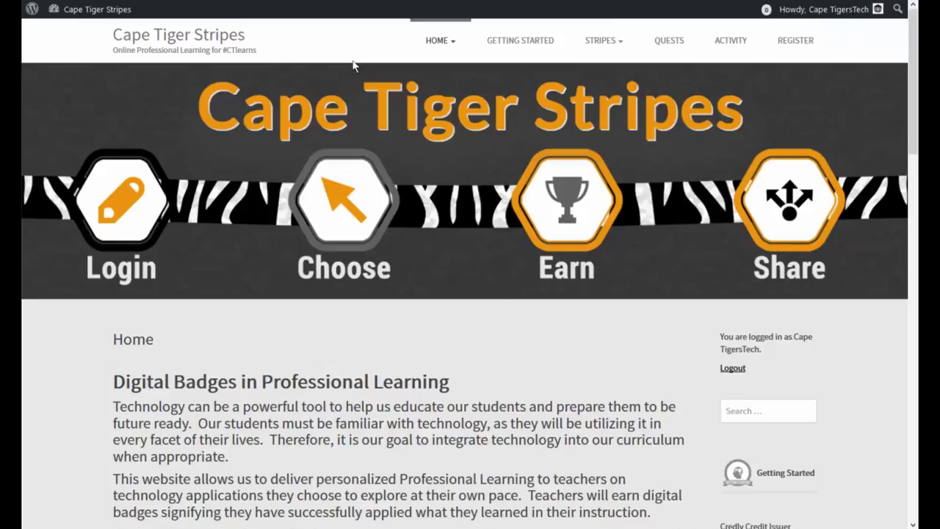
pyautogui.scroll(-3, 852, 255)
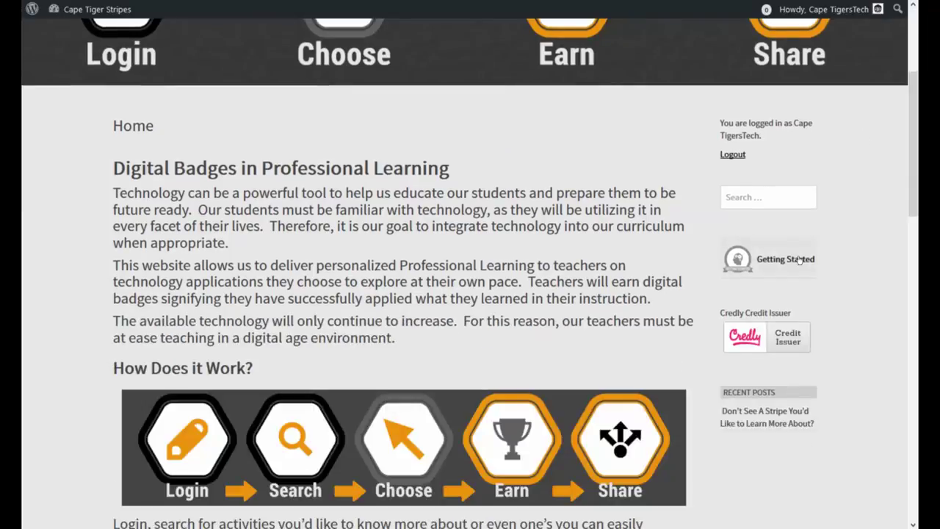
pyautogui.scroll(3, 846, 246)
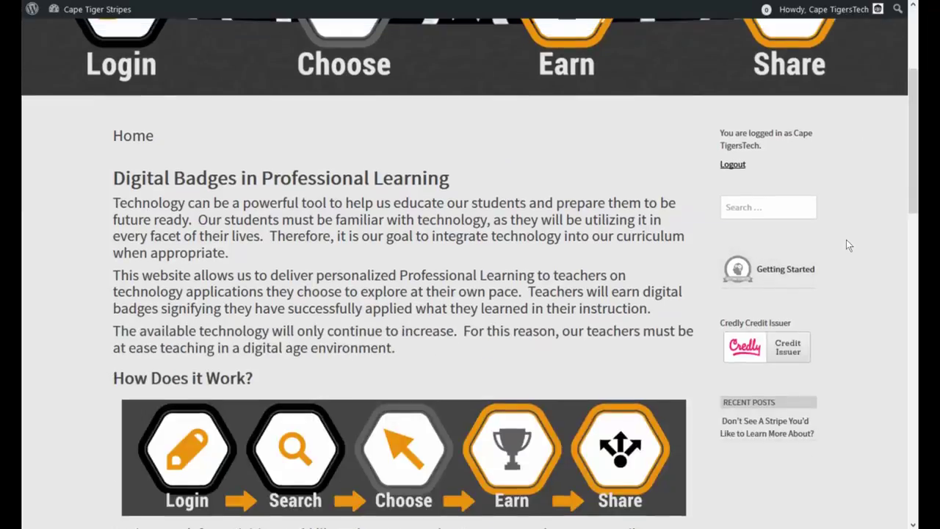
pyautogui.scroll(-10, 847, 245)
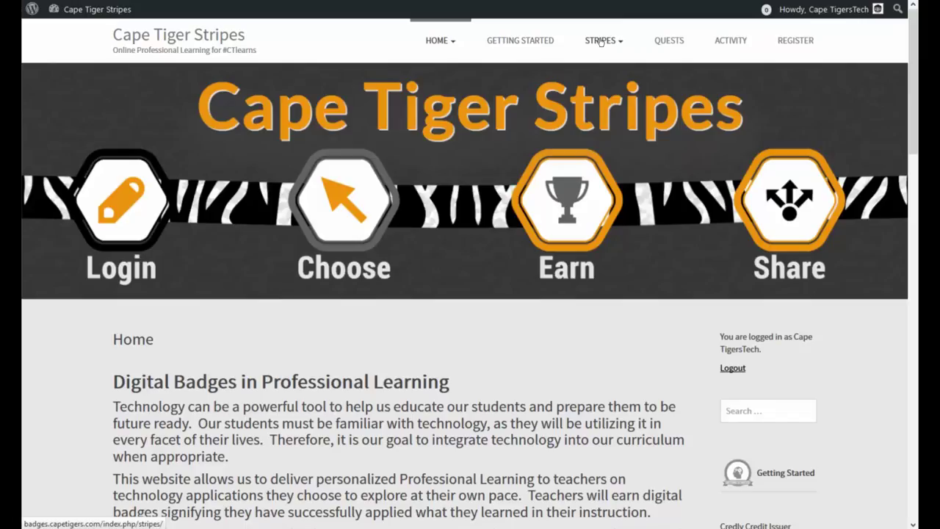
# Step: Open the Google Tone stripe from the Google Tools category of the Technology stripes
pyautogui.click(600, 41)
pyautogui.moveTo(613, 90)
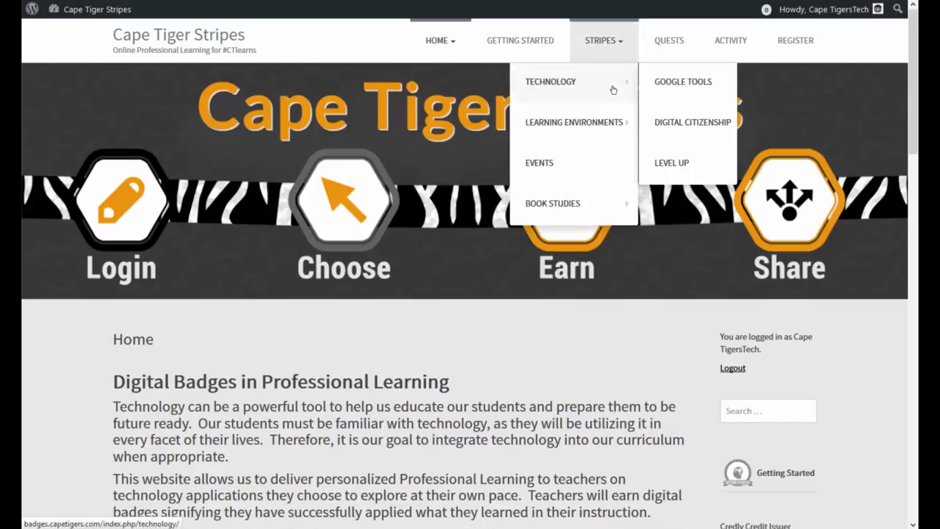
pyautogui.click(707, 81)
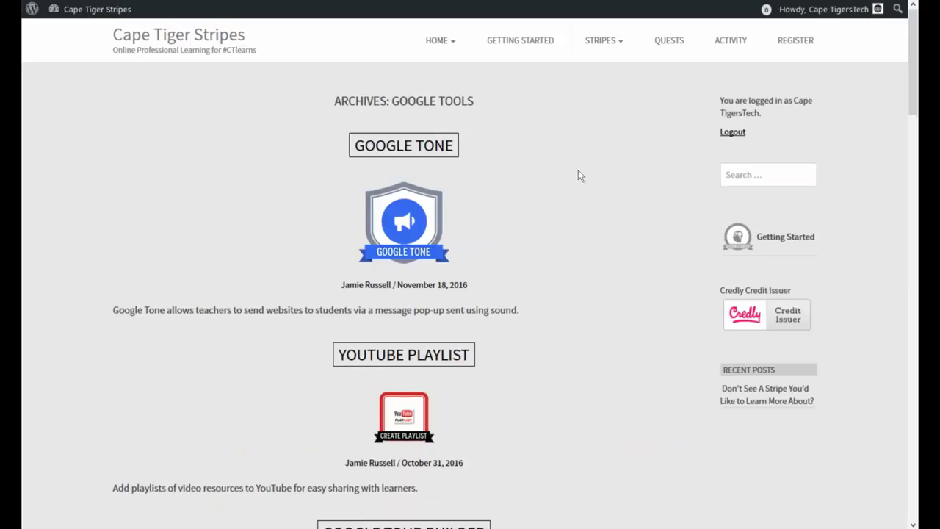
pyautogui.click(406, 226)
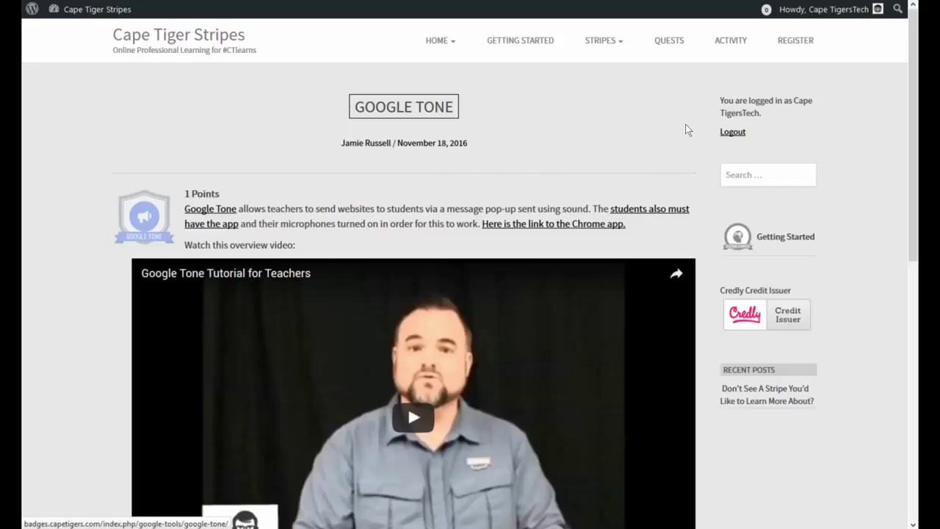
# Step: Examine the Google Tone stripe's overview video, the requirements for earning it and the submission form with its attachment option
pyautogui.scroll(-3, 686, 124)
pyautogui.scroll(-1, 687, 129)
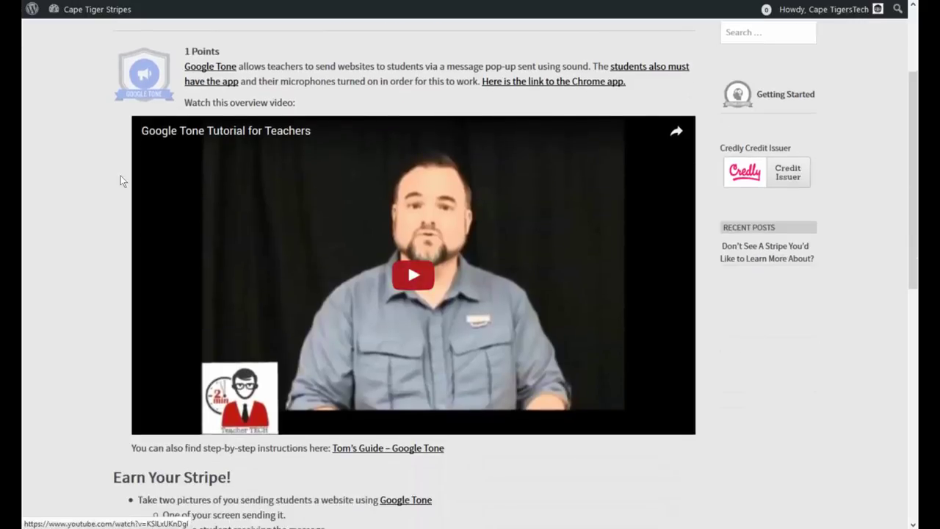
pyautogui.scroll(-5, 74, 201)
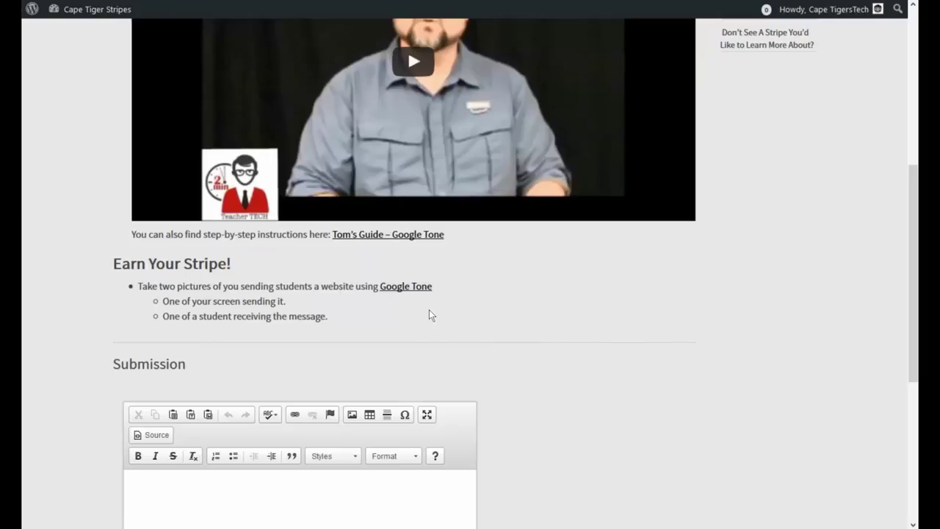
pyautogui.scroll(-5, 771, 290)
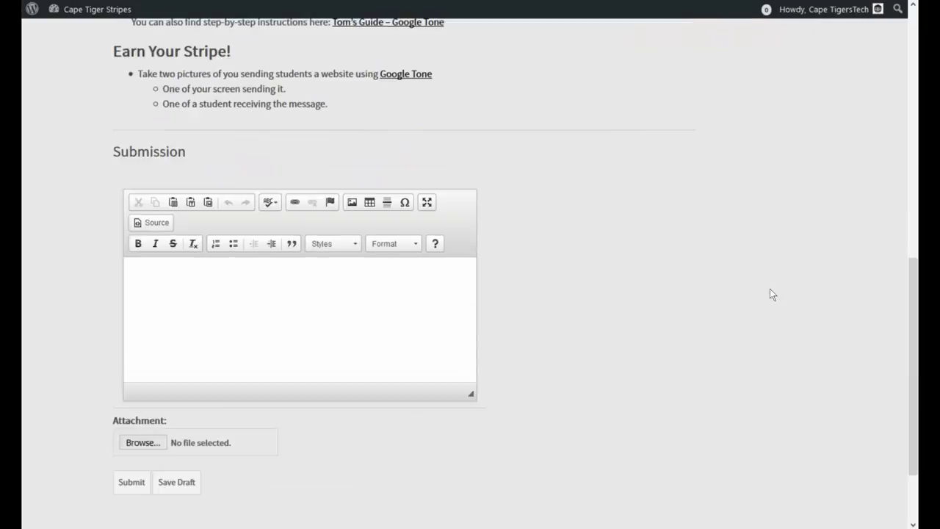
pyautogui.scroll(-1, 770, 294)
pyautogui.scroll(2, 717, 281)
pyautogui.scroll(-3, 597, 253)
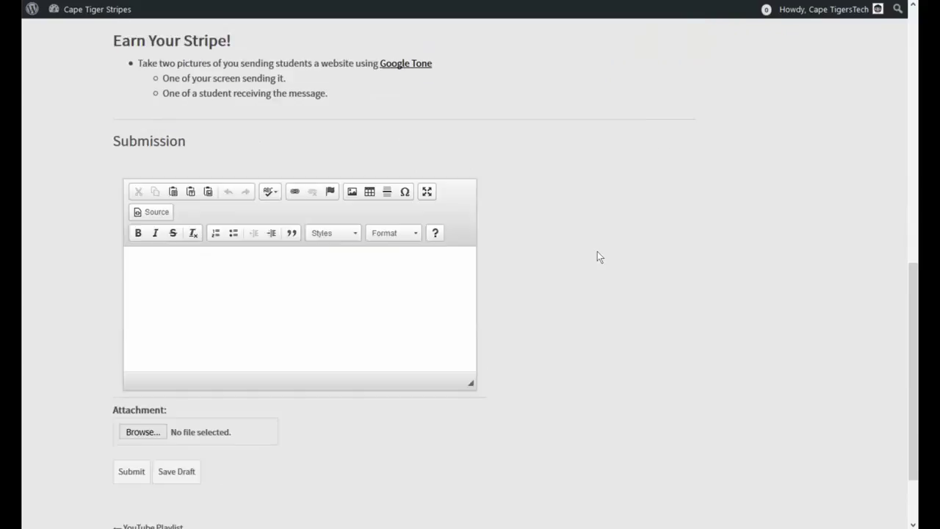
pyautogui.scroll(2, 597, 253)
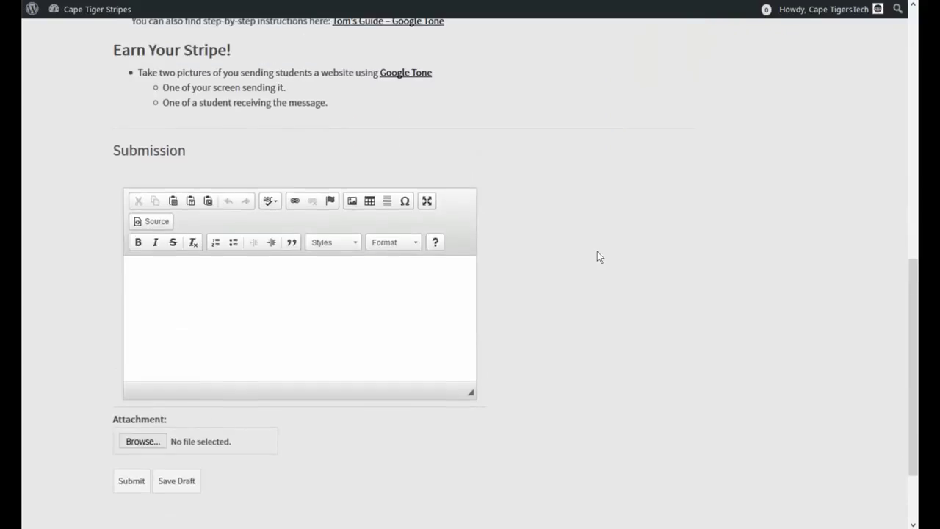
pyautogui.scroll(-2, 566, 256)
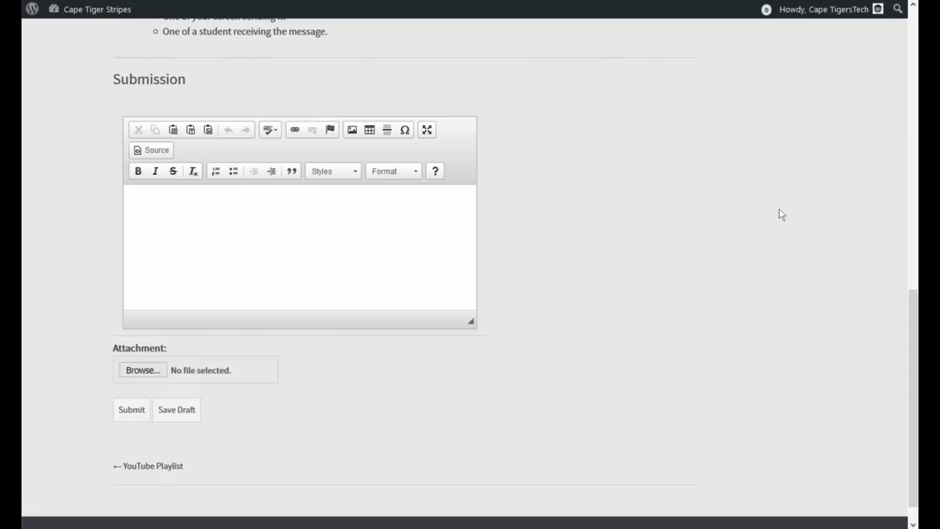
pyautogui.scroll(7, 777, 209)
pyautogui.scroll(2, 778, 209)
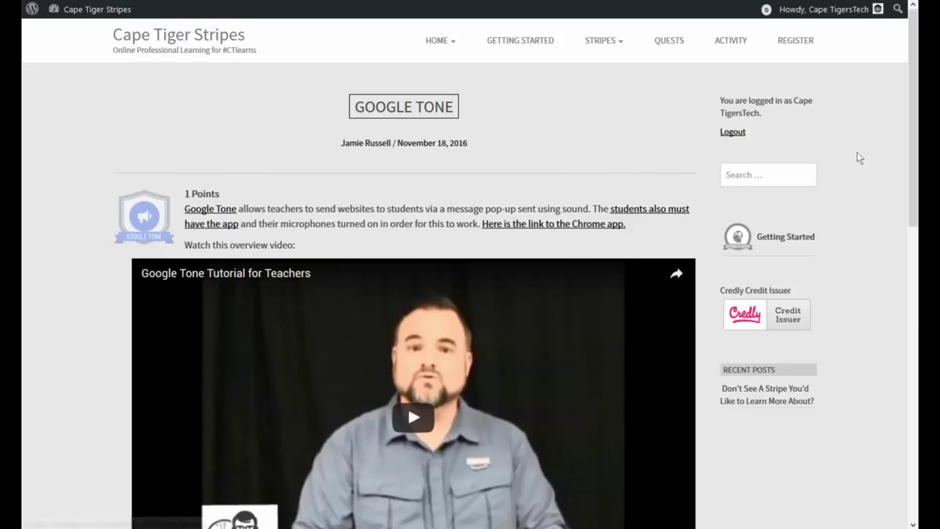
# Step: Open the Level Up category of the Technology stripes
pyautogui.moveTo(606, 41)
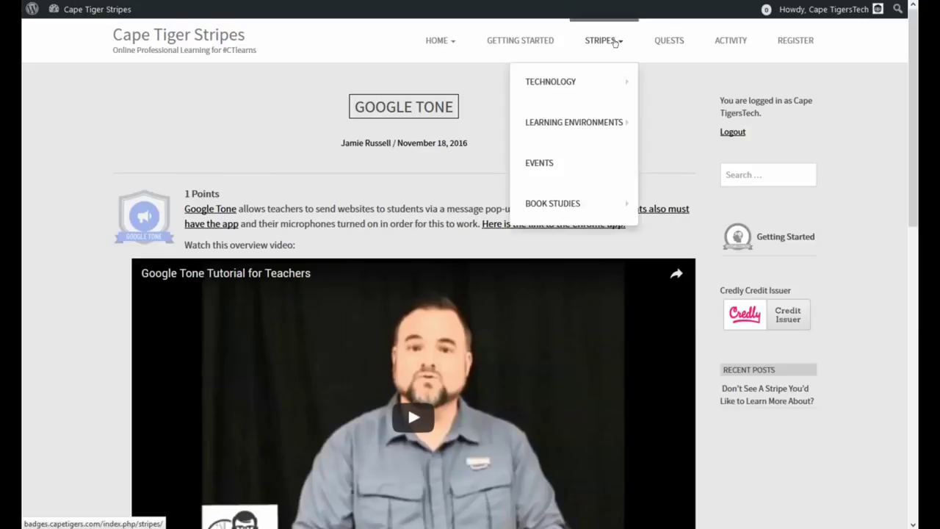
pyautogui.moveTo(622, 87)
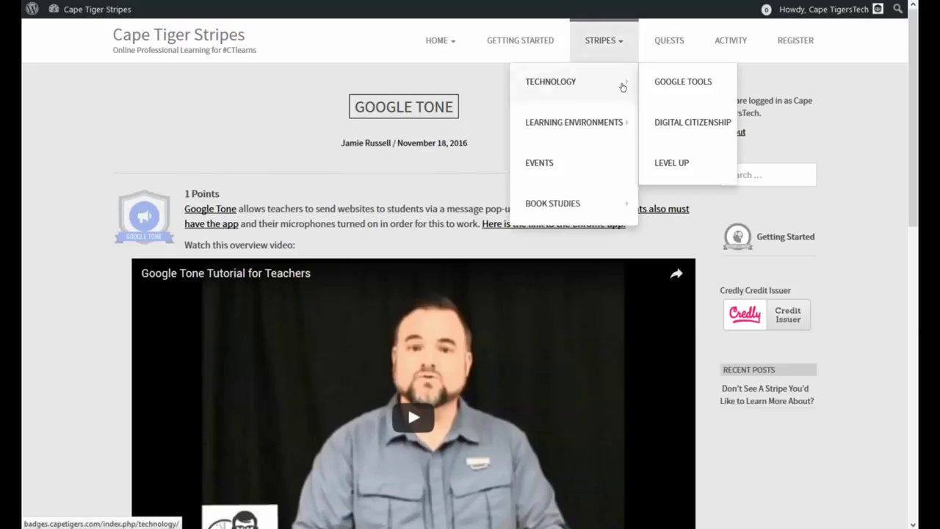
pyautogui.click(709, 174)
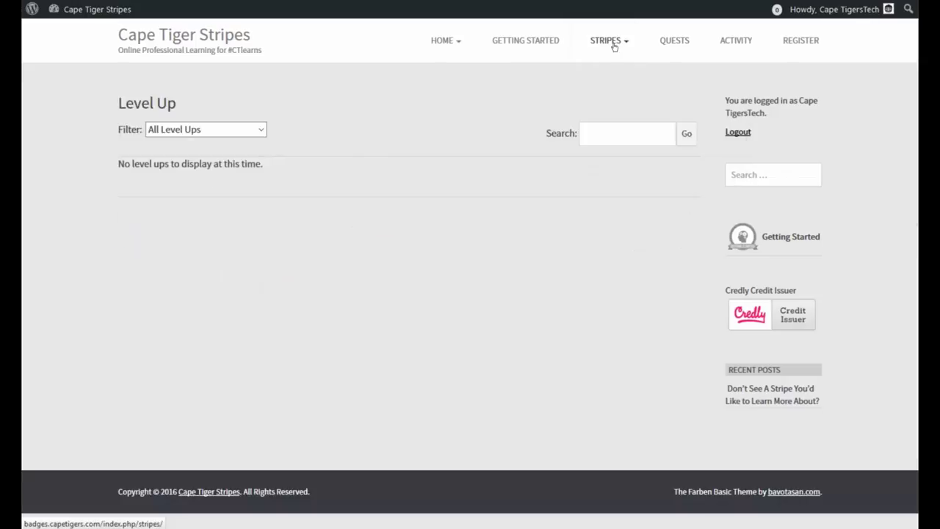
# Step: Open the Kagan Strategies listing from the Engaging Classroom category of the Learning Environments stripes
pyautogui.moveTo(621, 41)
pyautogui.moveTo(633, 82)
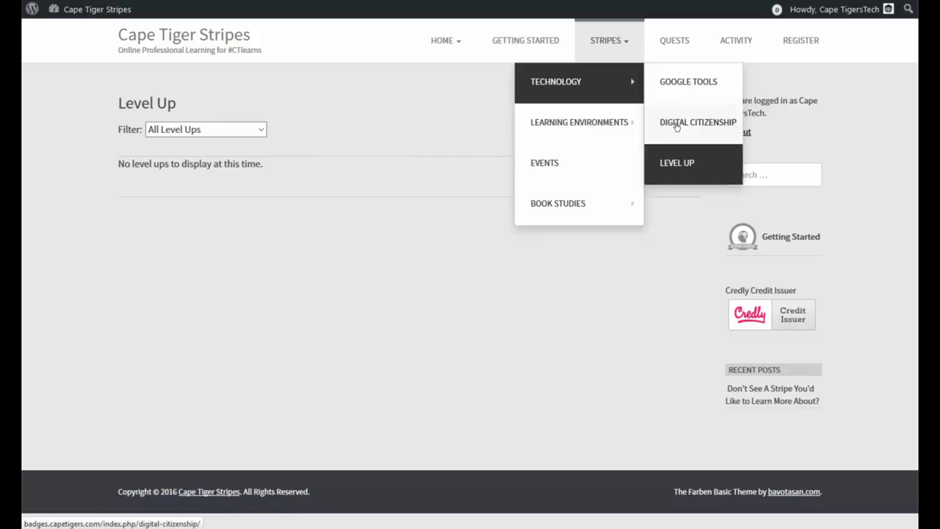
pyautogui.moveTo(636, 122)
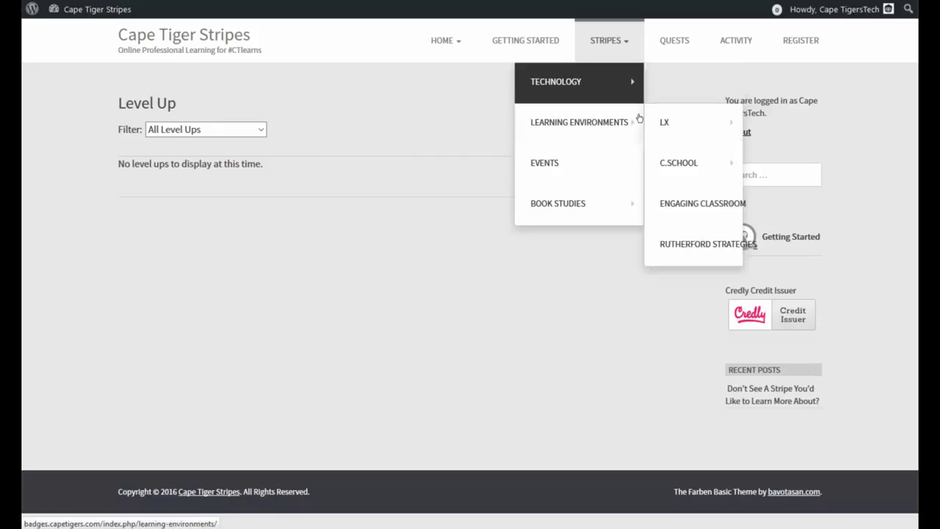
pyautogui.moveTo(665, 121)
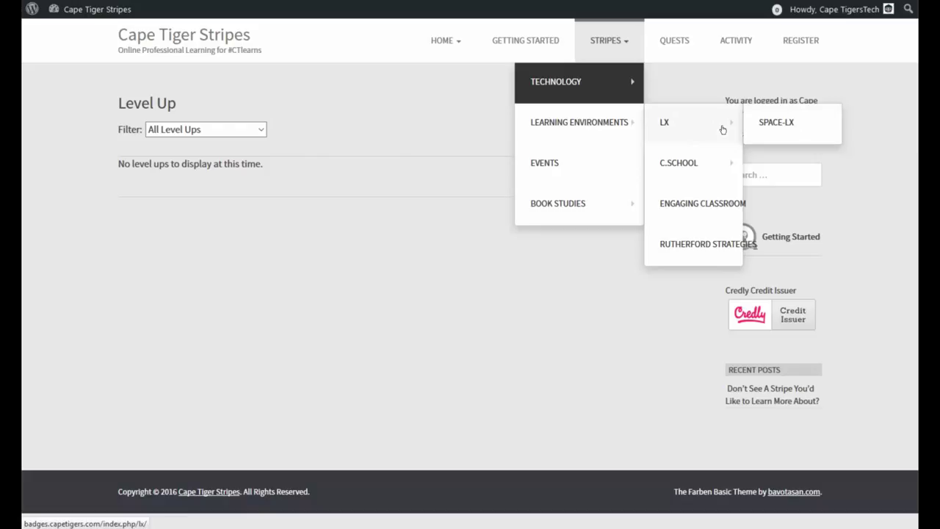
pyautogui.moveTo(709, 209)
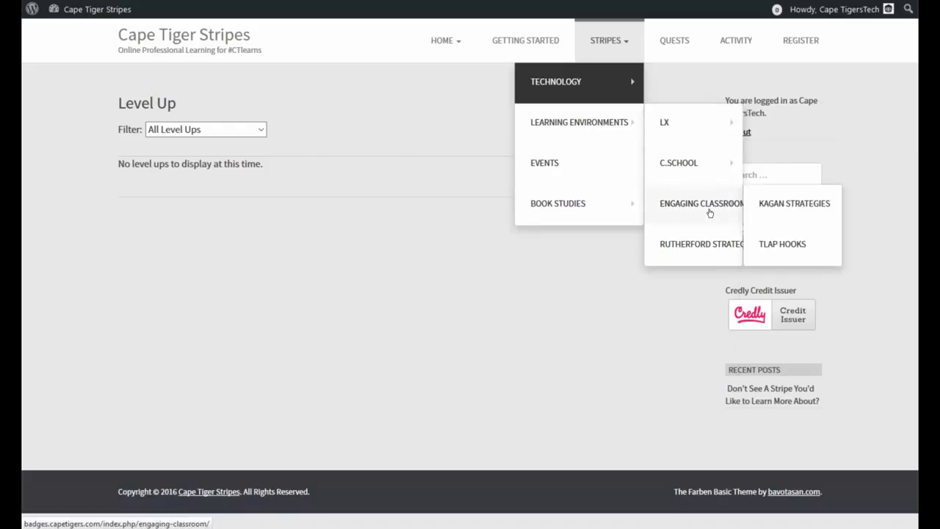
pyautogui.click(784, 206)
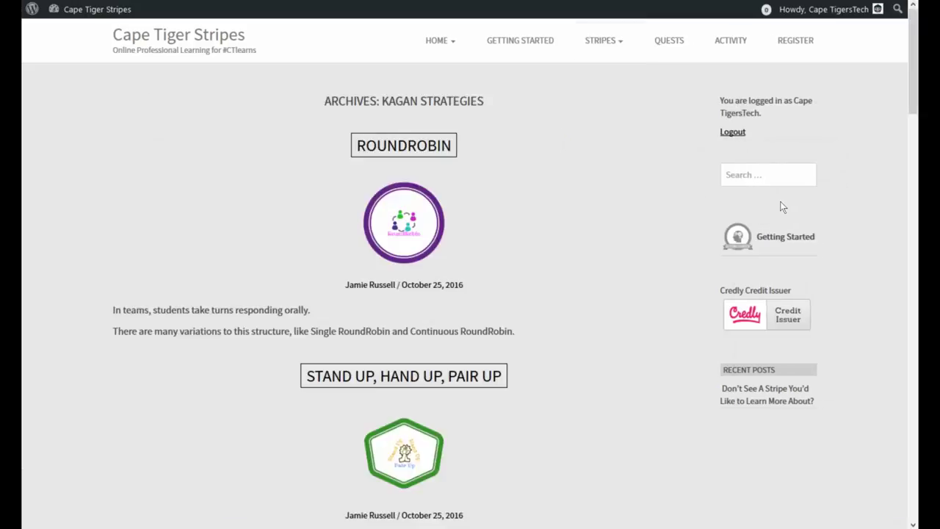
# Step: Open the Teach Like A Pirate listing from the Book Studies stripes
pyautogui.click(614, 43)
pyautogui.moveTo(611, 216)
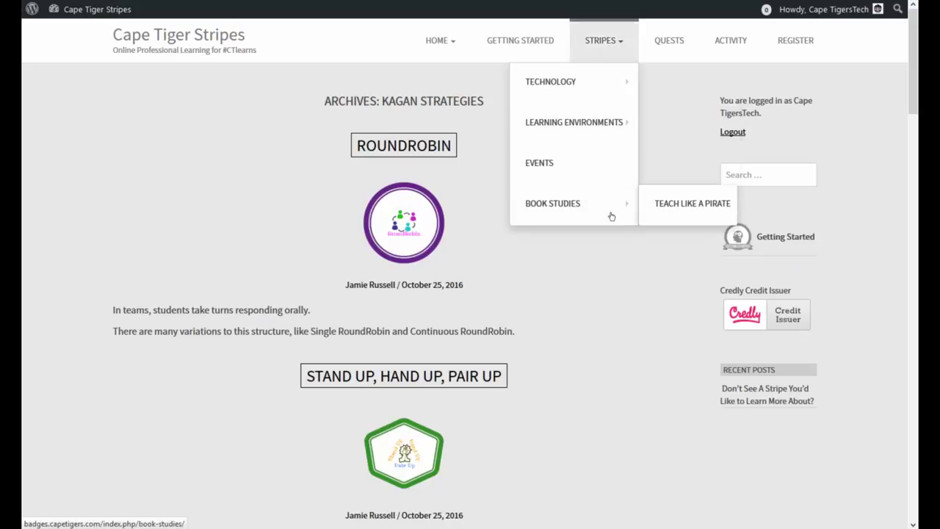
pyautogui.click(699, 203)
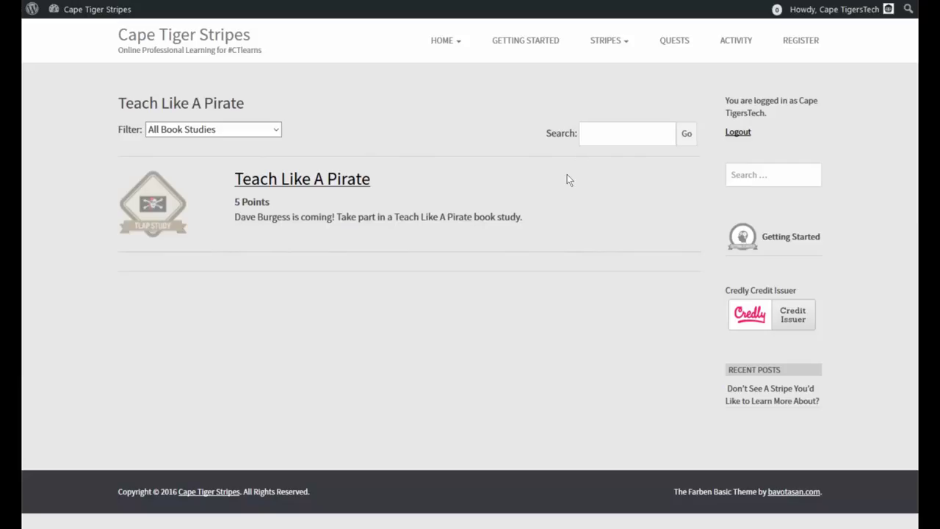
# Step: Open the TLAP Hooks listing under Engaging Classroom in the Learning Environments stripes and look through its hook stripes
pyautogui.moveTo(630, 47)
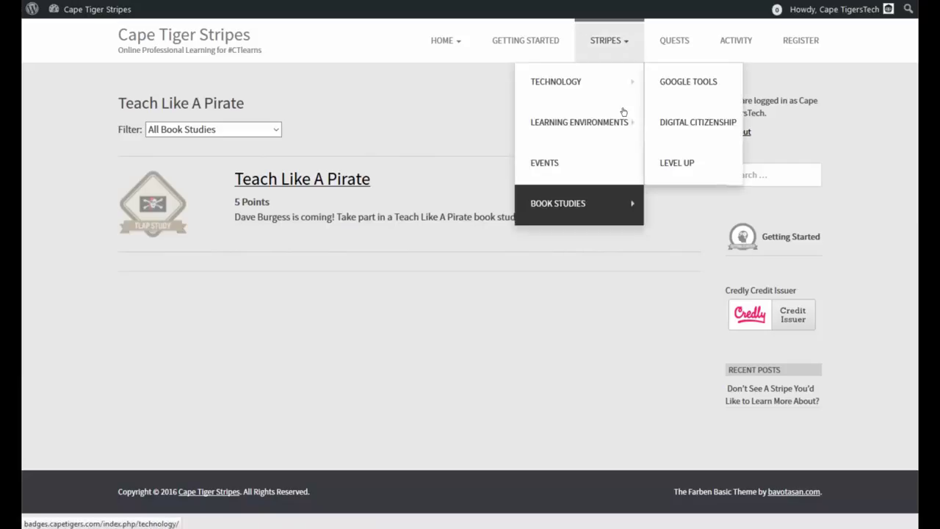
pyautogui.moveTo(623, 126)
pyautogui.moveTo(700, 196)
pyautogui.click(768, 245)
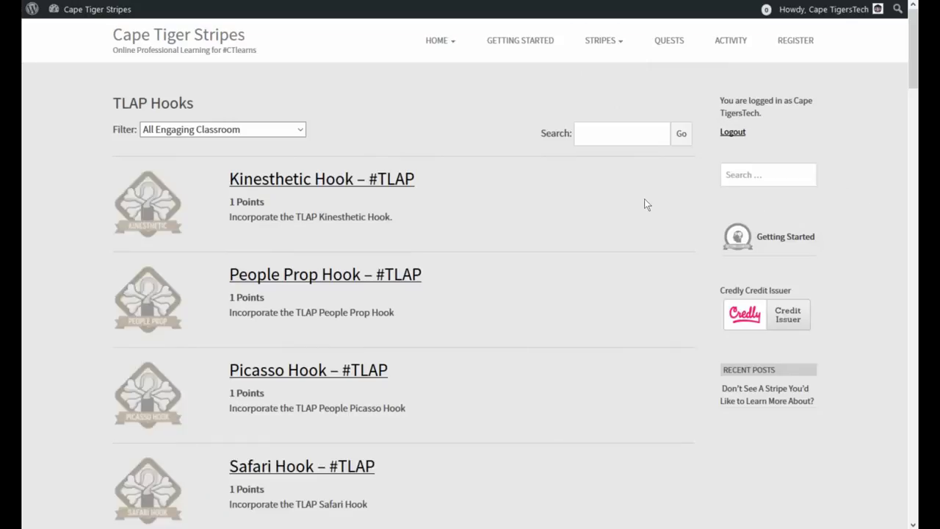
pyautogui.scroll(-3, 591, 184)
pyautogui.scroll(-7, 590, 184)
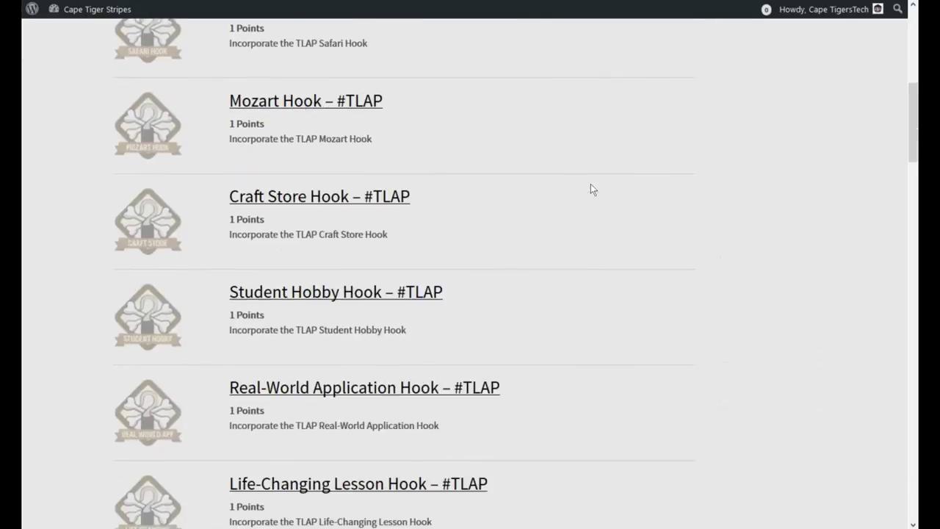
pyautogui.scroll(-2, 587, 193)
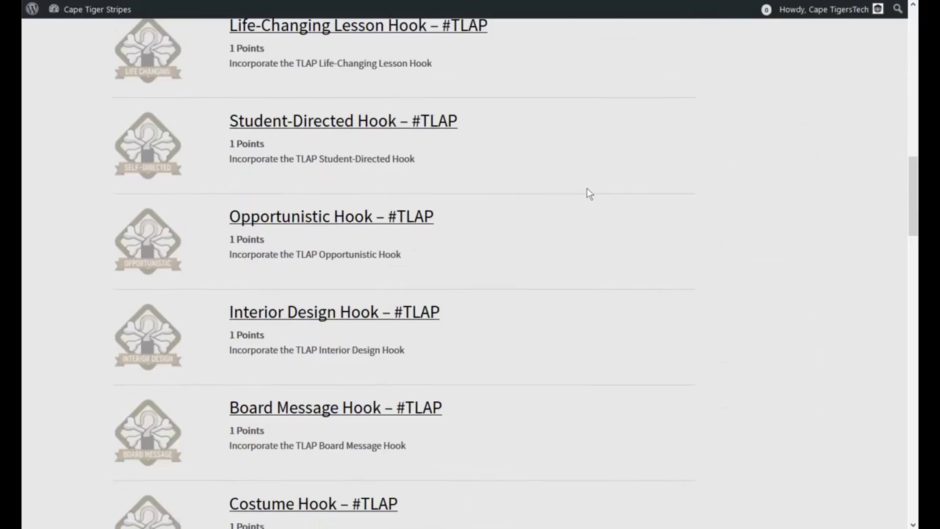
pyautogui.scroll(12, 533, 305)
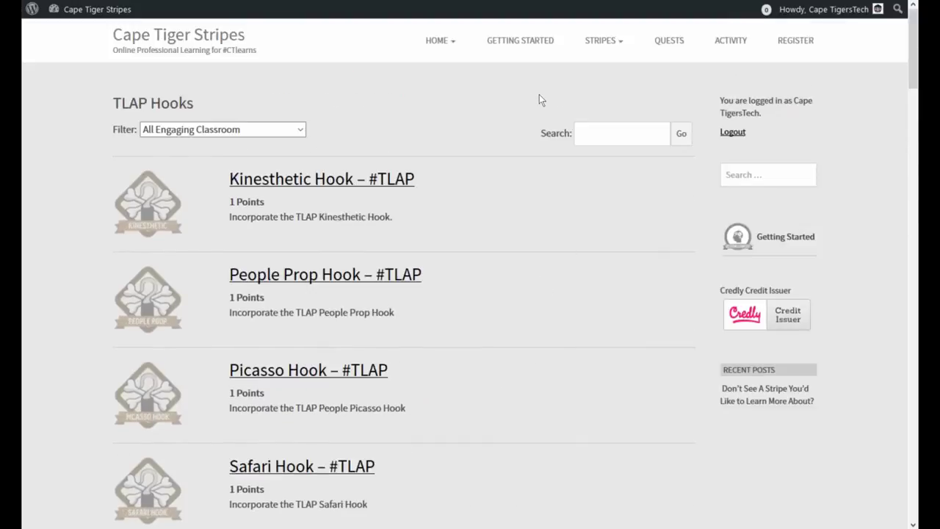
# Step: Open the Quests page and review the listed quests and their completion requirements
pyautogui.click(672, 43)
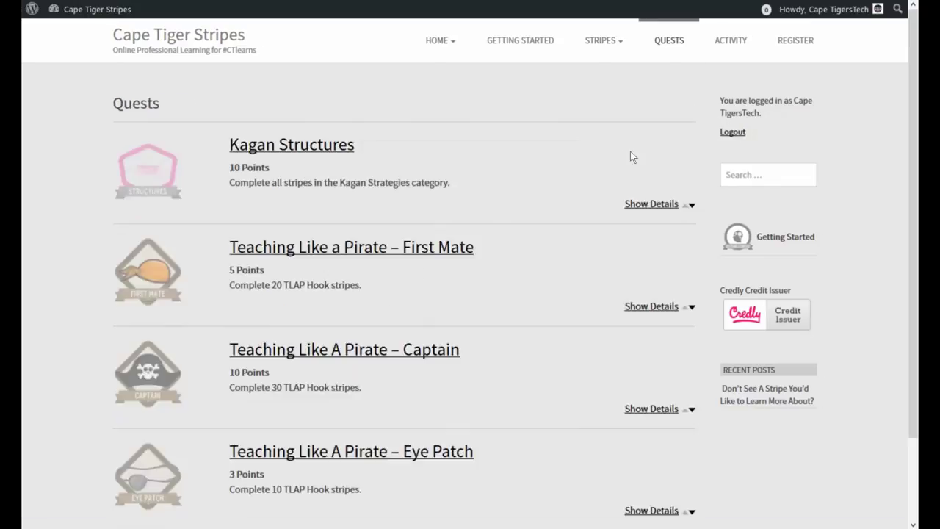
pyautogui.scroll(-2, 559, 169)
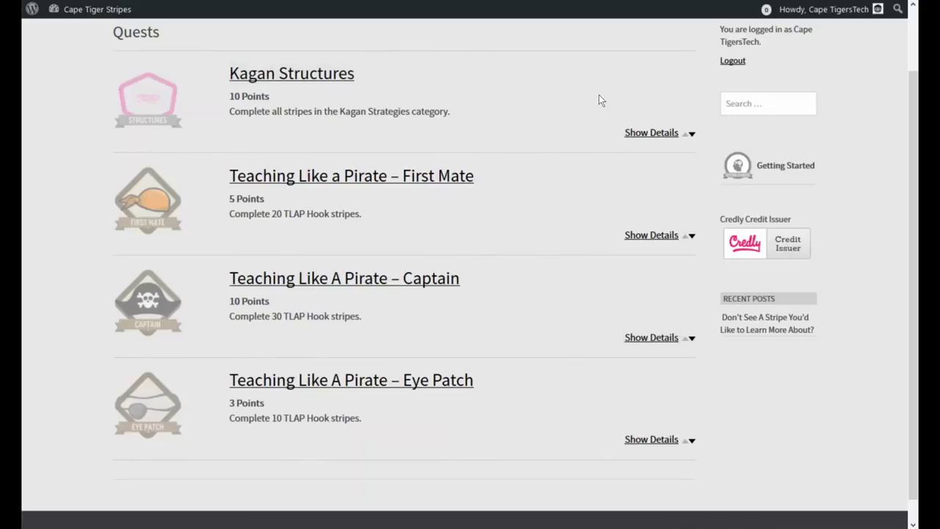
pyautogui.scroll(2, 575, 101)
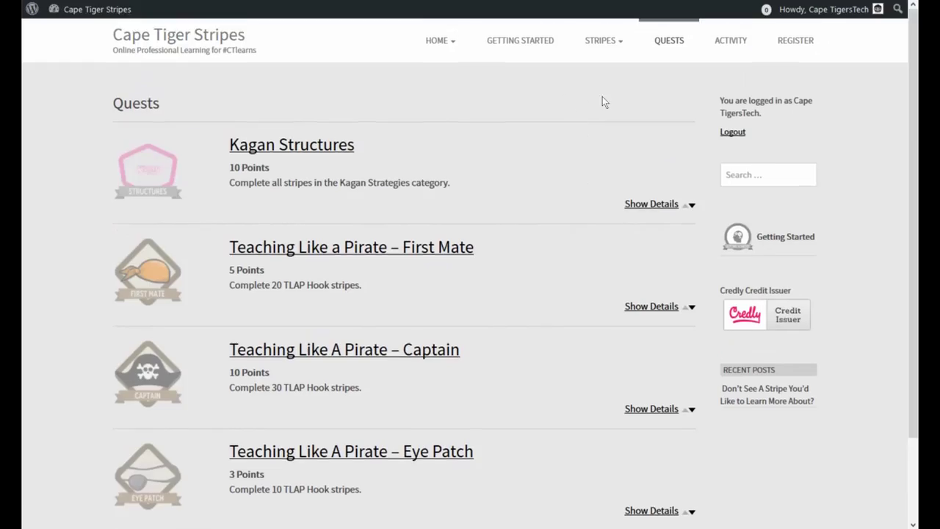